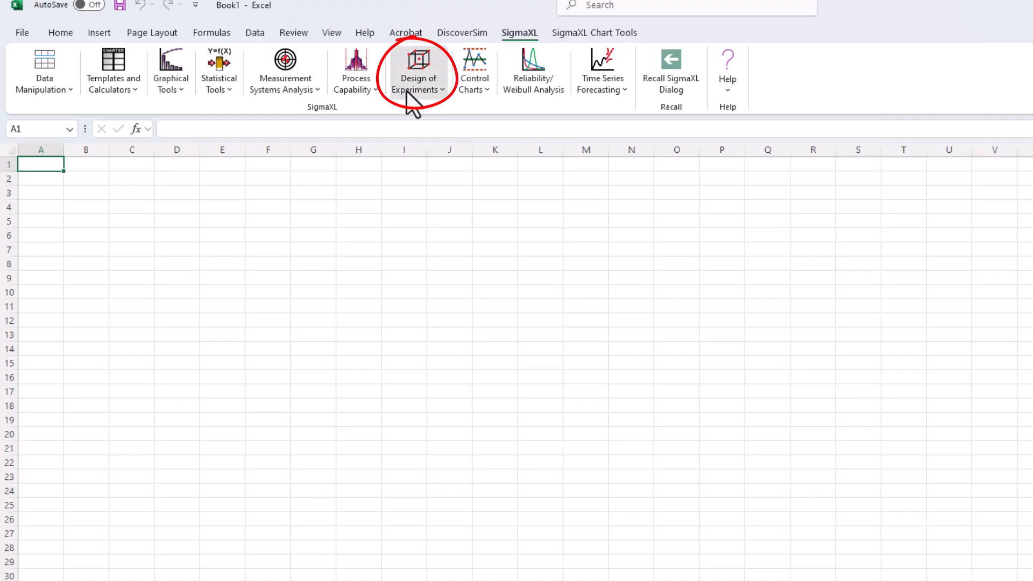
# - Open the advanced 2-Level Factorial/Screening Designs setup and review the power report for the default two-factor, 4-run design
pyautogui.click(406, 90)
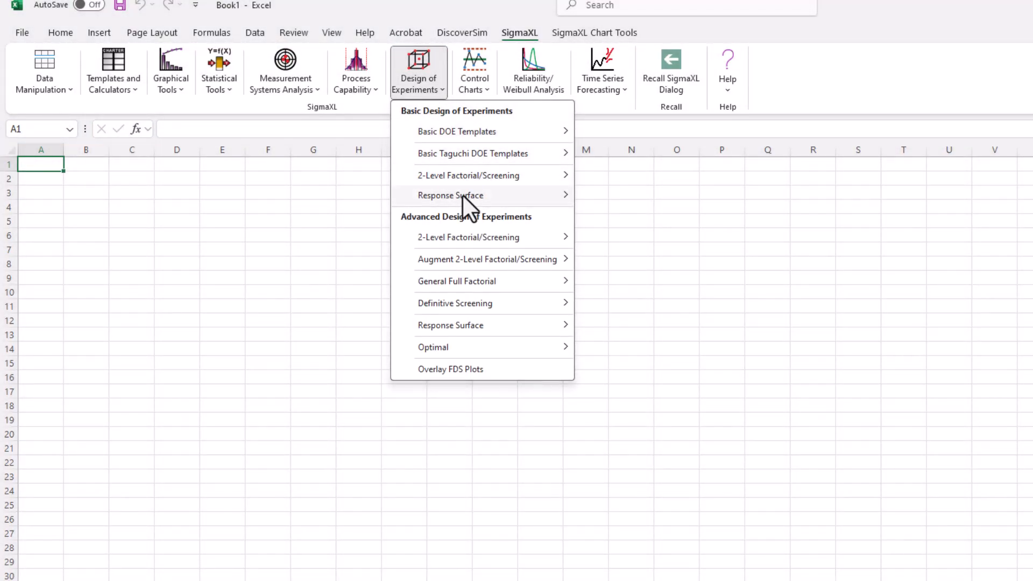
pyautogui.moveTo(458, 238)
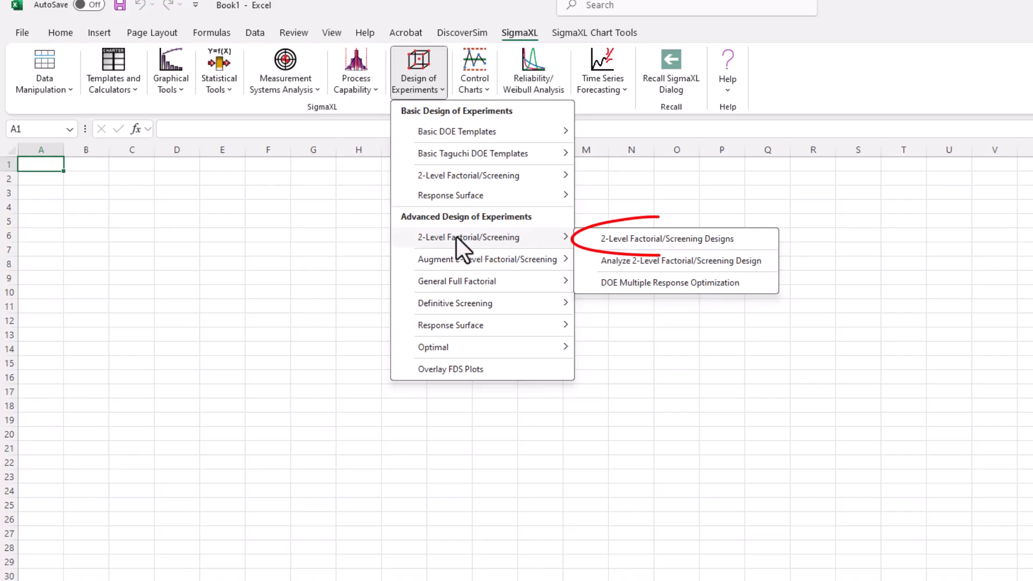
pyautogui.click(676, 238)
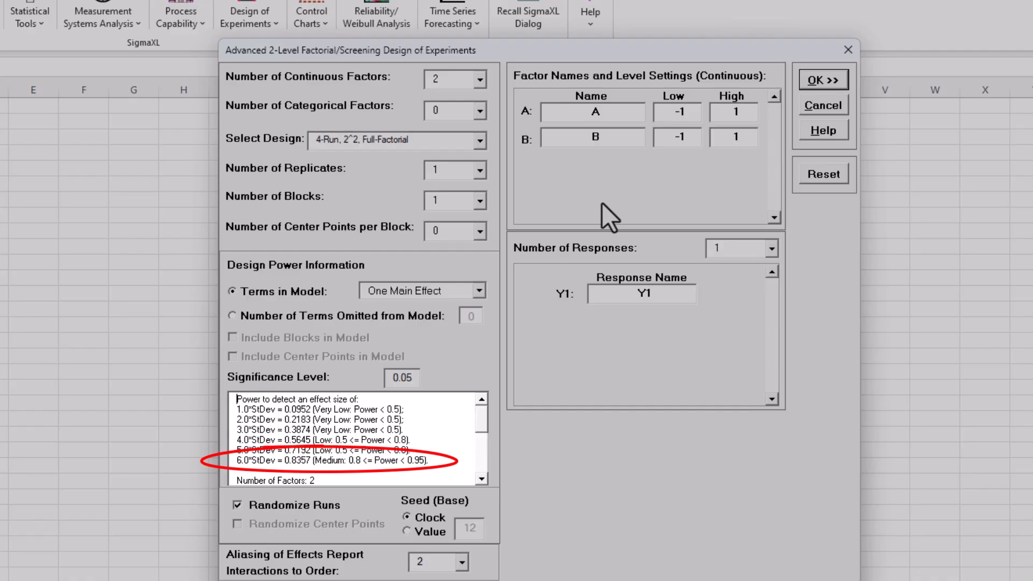
pyautogui.moveTo(484, 417); pyautogui.dragTo(485, 470)
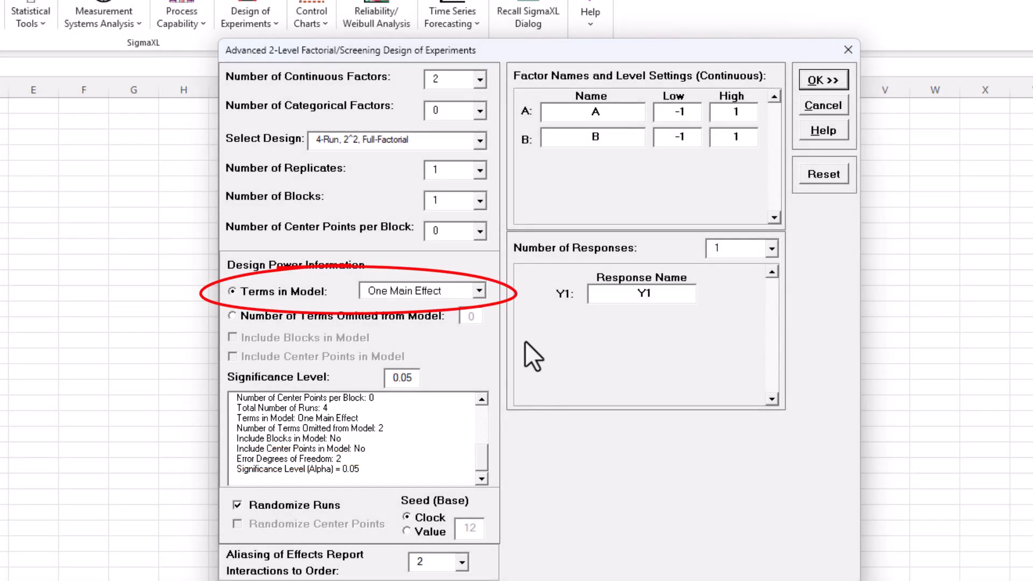
# - Compare the design power for All Main Effects and ME + 2-Way Interactions, and return the model terms to One Main Effect
pyautogui.click(480, 290)
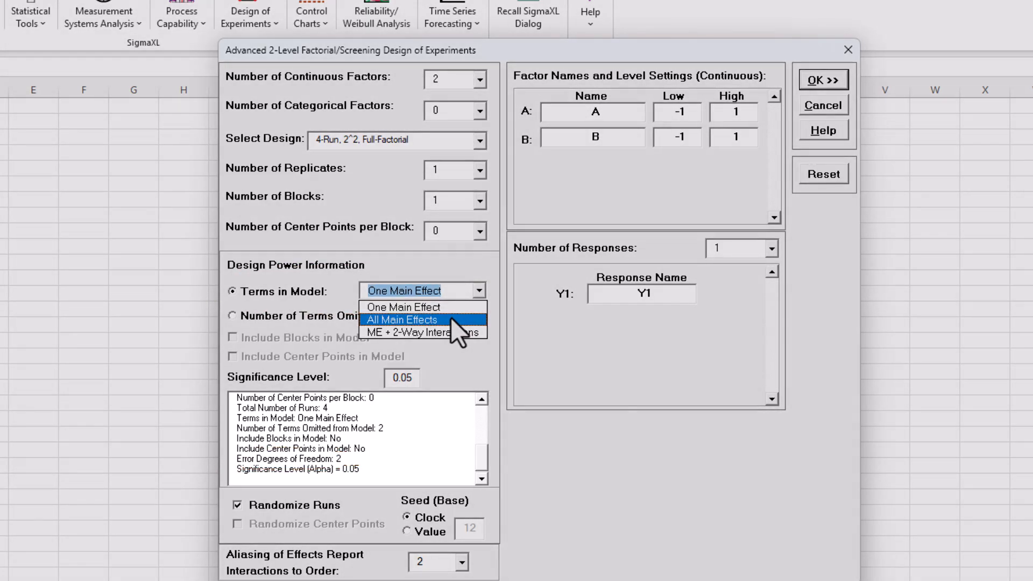
pyautogui.click(451, 319)
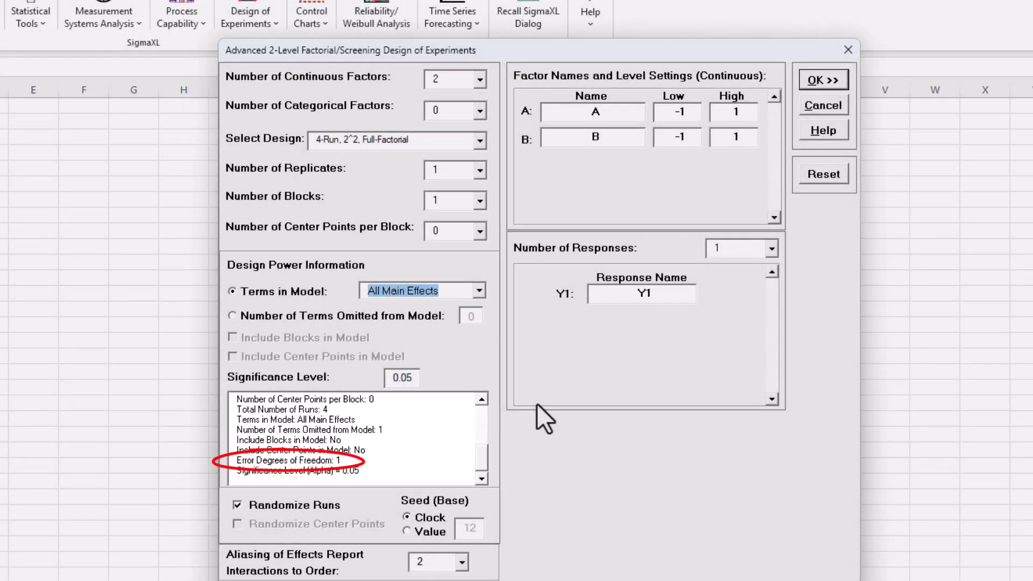
pyautogui.click(479, 291)
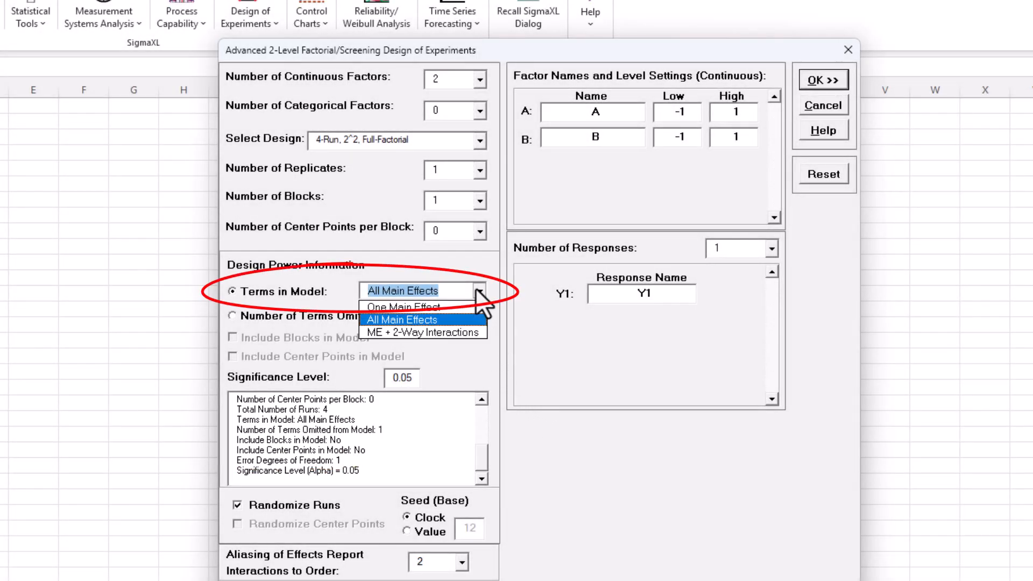
pyautogui.click(453, 329)
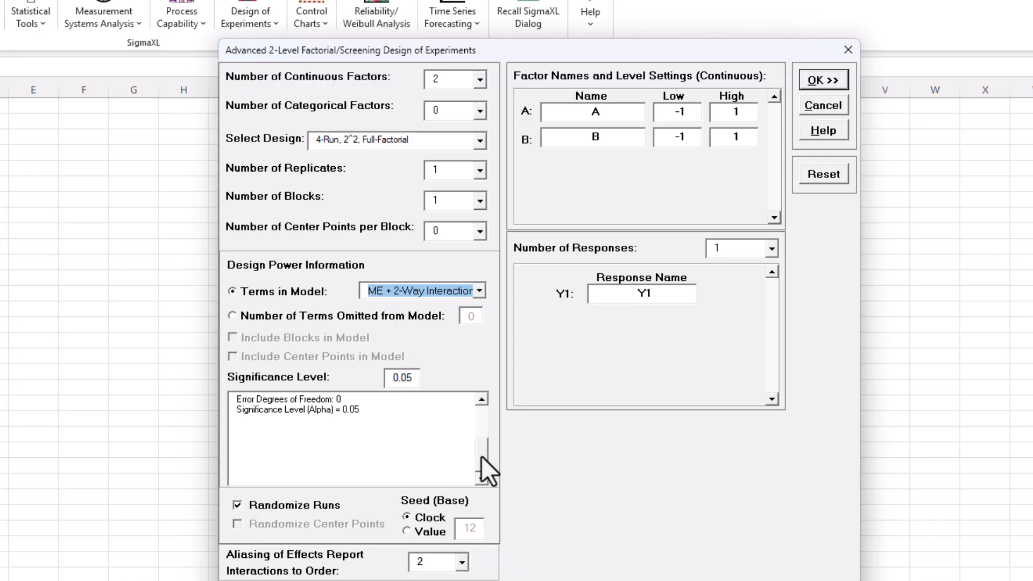
pyautogui.scroll(3, 481, 458)
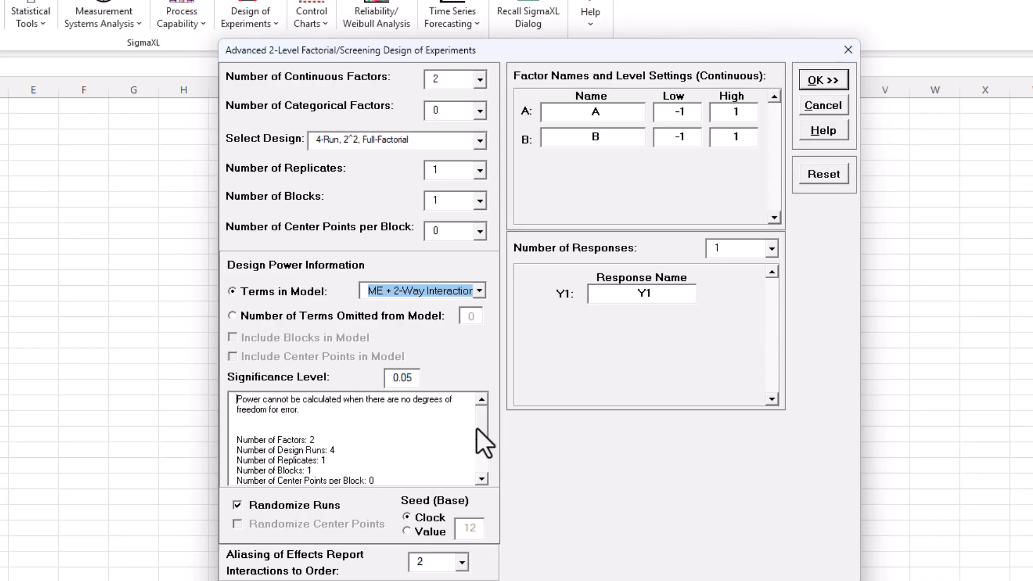
pyautogui.click(478, 291)
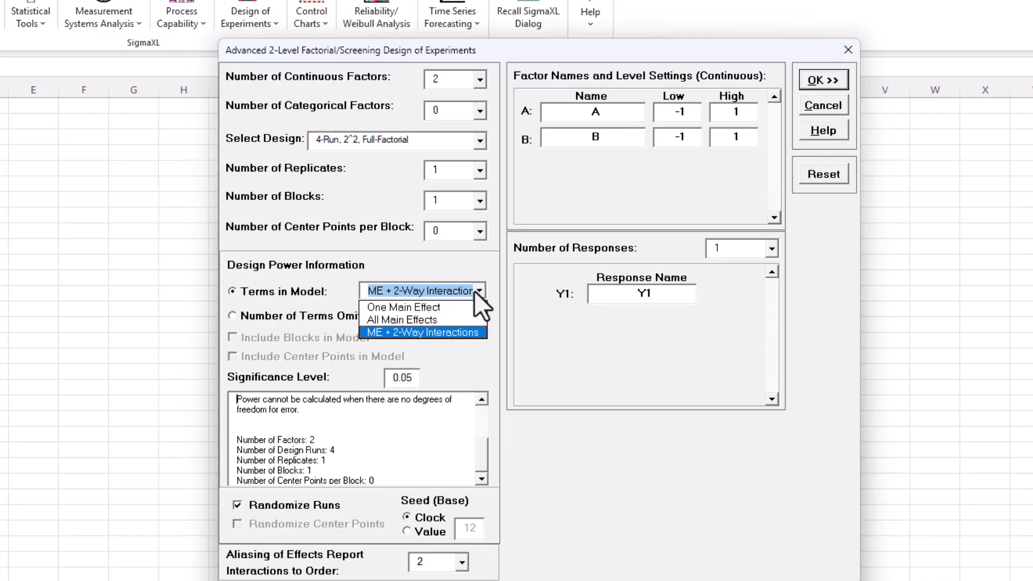
pyautogui.click(463, 308)
# - Set the design to 2 replicates, 2 blocks and 2 center points per block
pyautogui.click(479, 170)
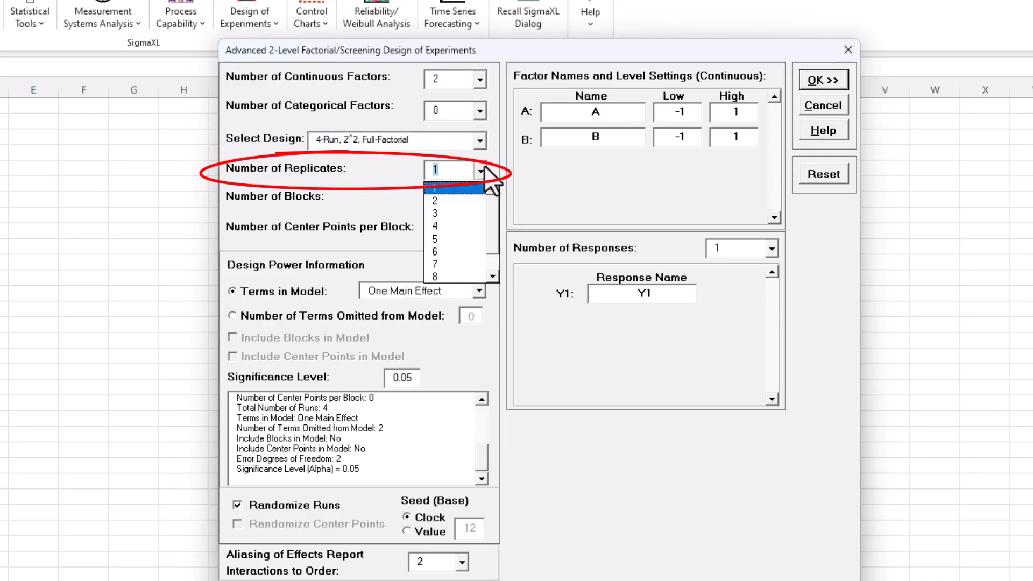
pyautogui.click(467, 200)
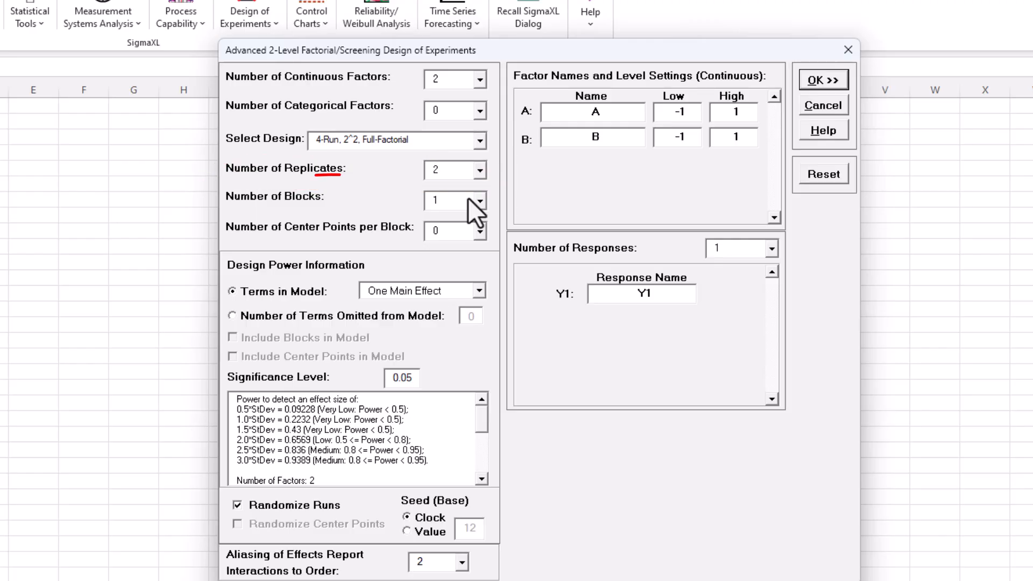
pyautogui.click(475, 203)
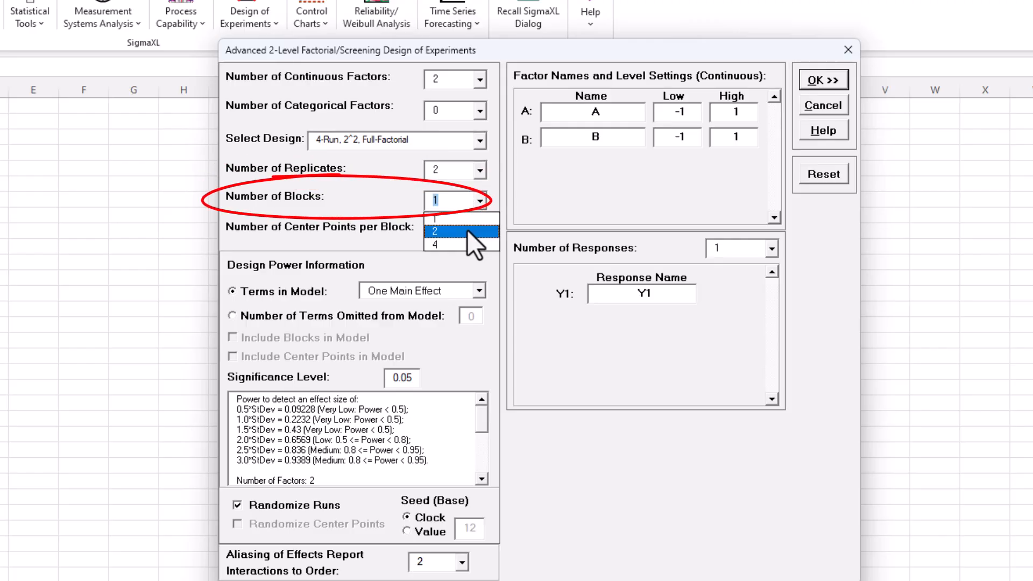
pyautogui.click(466, 230)
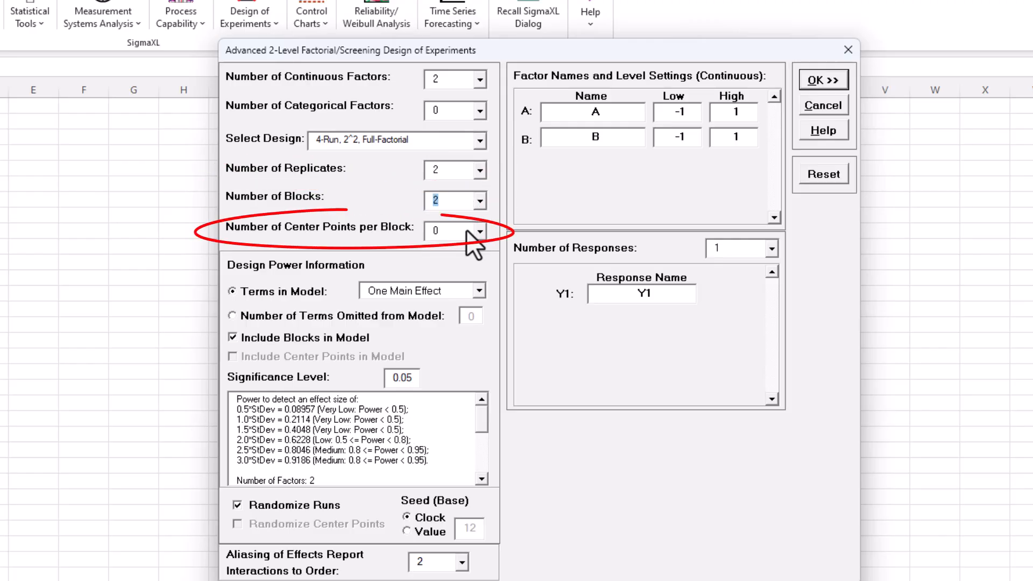
pyautogui.click(468, 232)
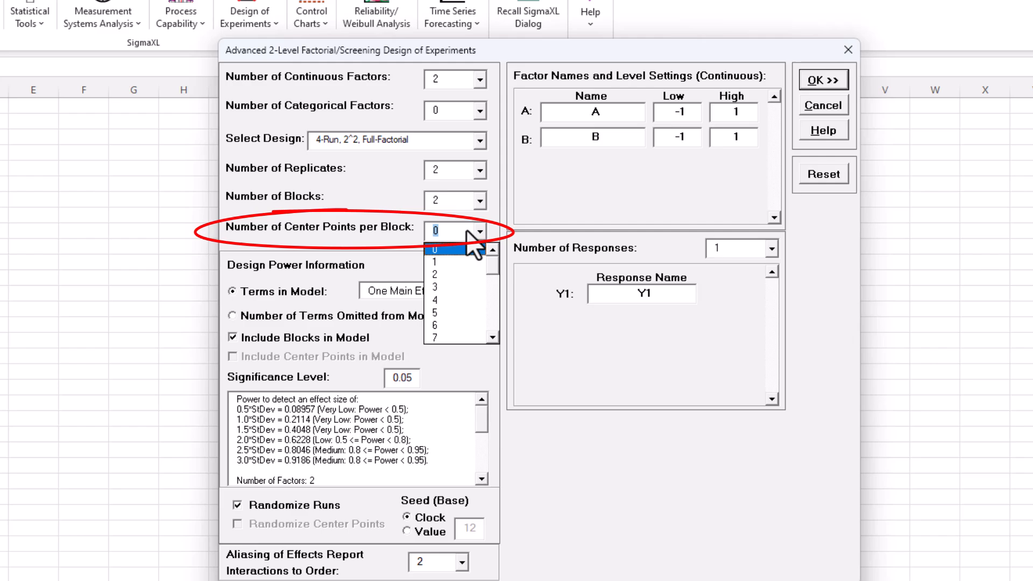
pyautogui.click(448, 278)
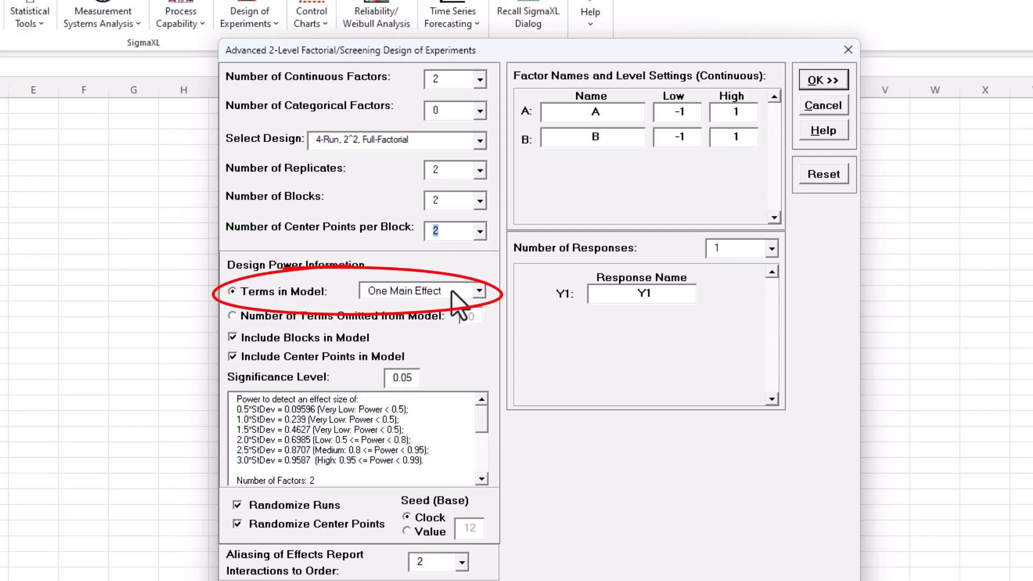
# - Base the design power information on All Main Effects and review the full power report
pyautogui.click(451, 290)
pyautogui.click(439, 316)
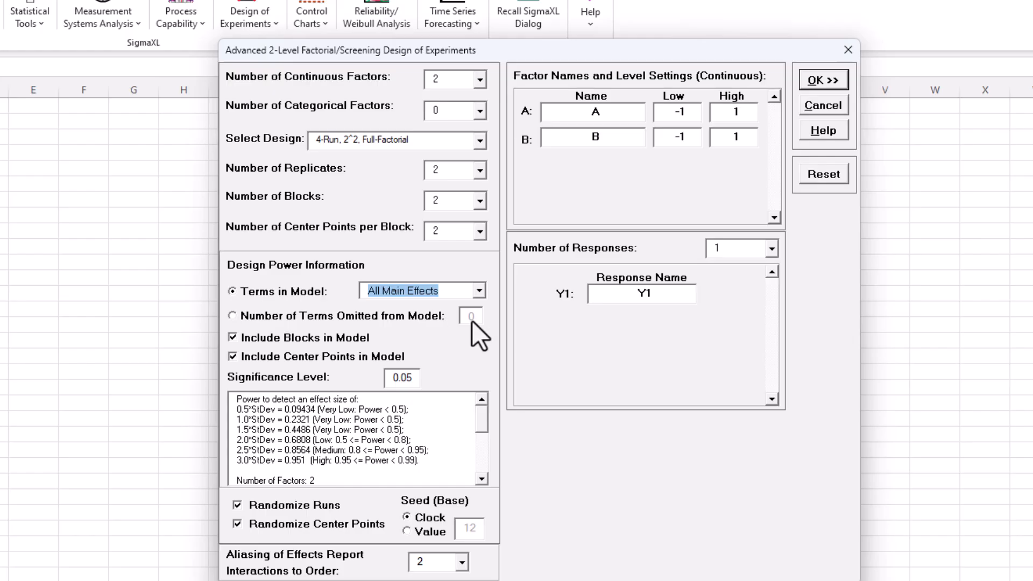
pyautogui.moveTo(482, 423); pyautogui.dragTo(486, 466)
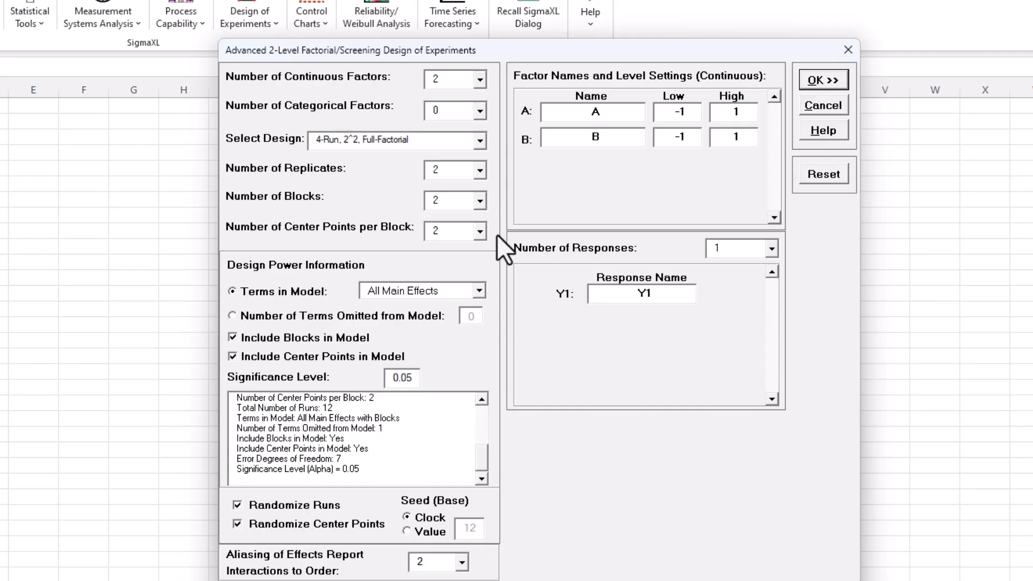
# - Name factor A Bake Time with a low level of 20 and a high level of 40
pyautogui.doubleClick(595, 112)
pyautogui.write('Bake Time')
pyautogui.press('Tab')
pyautogui.write('20')
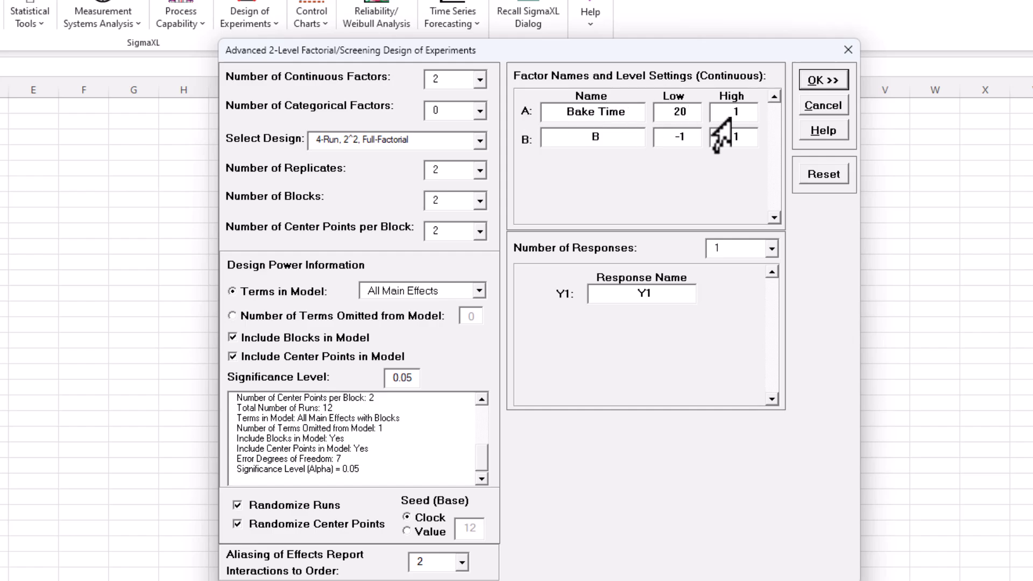
pyautogui.press('Tab')
pyautogui.write('40')
pyautogui.press('Tab')
# - Name factor B Oven Temp with levels 350 and 400, and name the response Taste Score
pyautogui.write('Oven Temp')
pyautogui.press('Tab')
pyautogui.write('35')
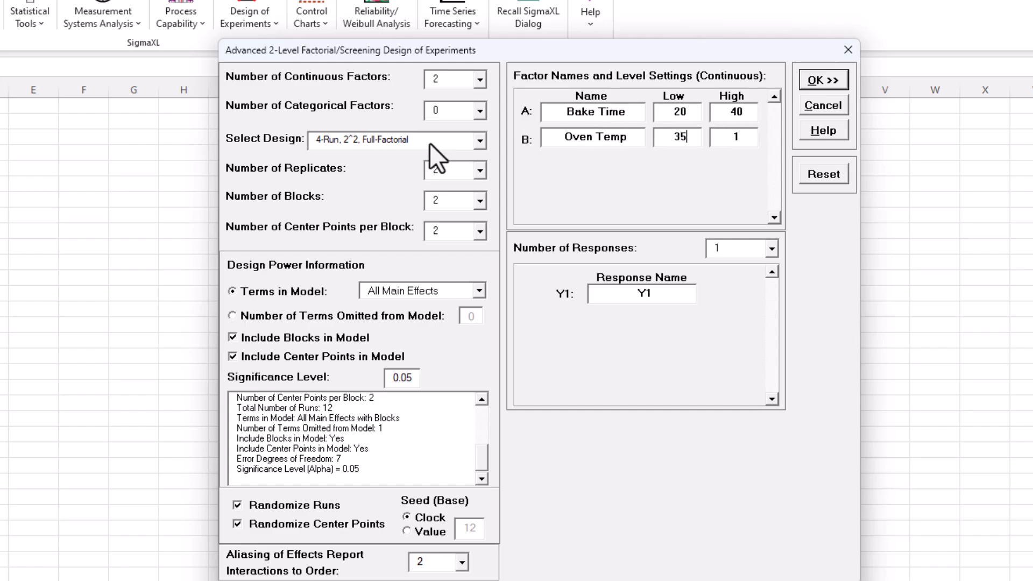
pyautogui.write('0')
pyautogui.press('Tab')
pyautogui.write('400')
pyautogui.doubleClick(617, 293)
pyautogui.write('Taste Score')
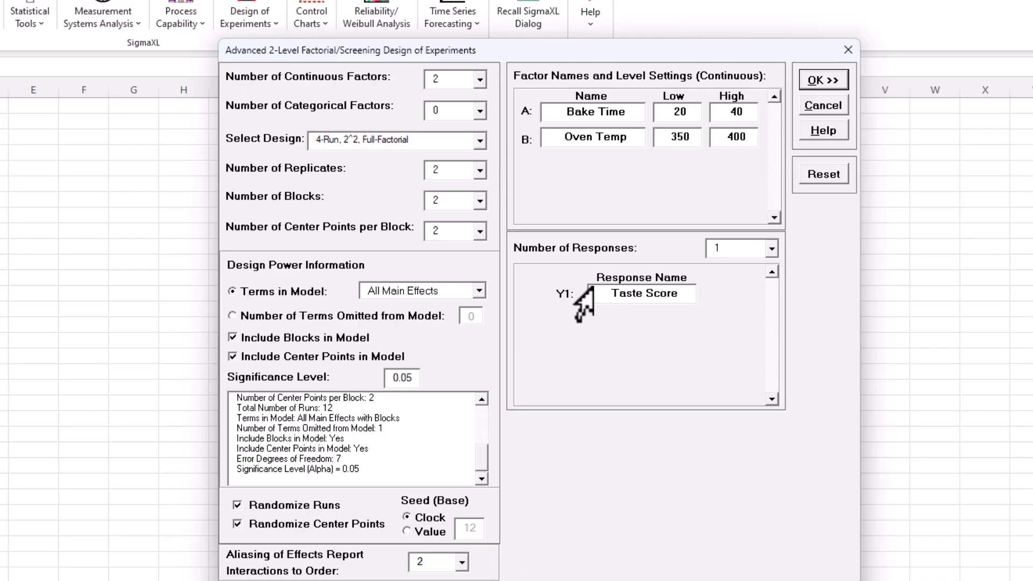
# - Generate the design worksheet with center points not randomized and the base seed set to the fixed value 12
pyautogui.click(317, 529)
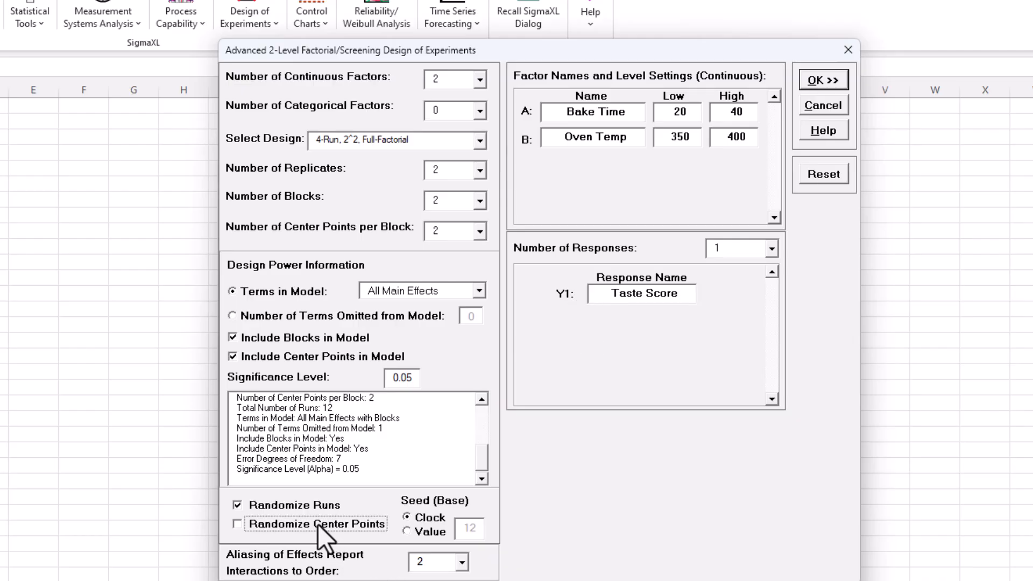
pyautogui.click(439, 526)
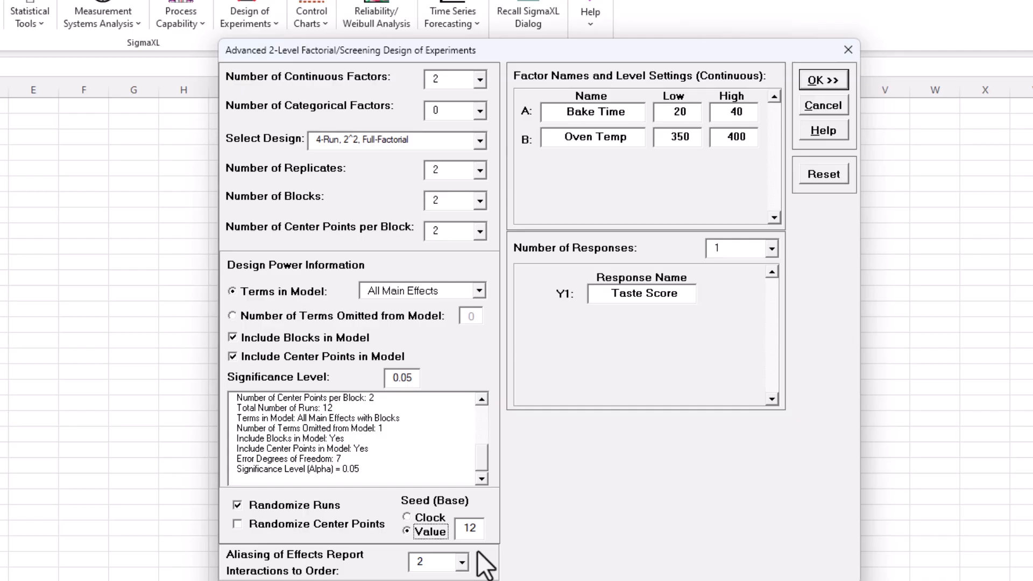
pyautogui.click(840, 76)
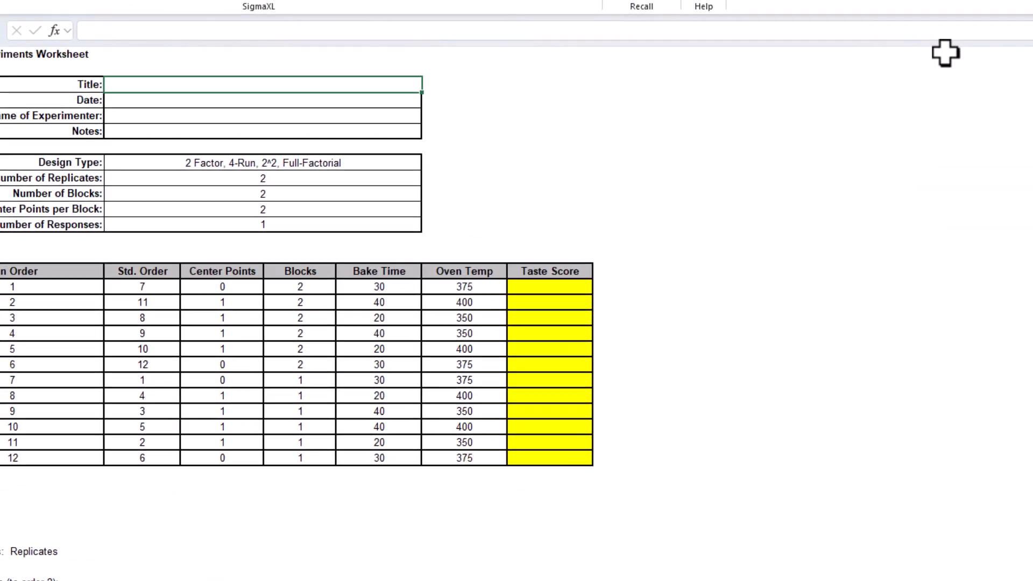
pyautogui.scroll(-3, 864, 168)
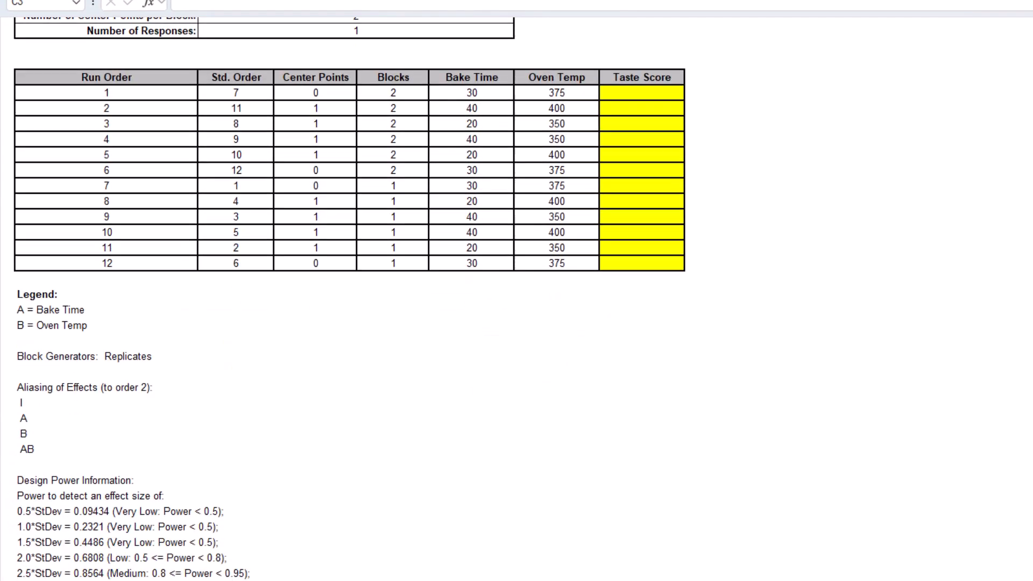
pyautogui.scroll(-6, 350, 296)
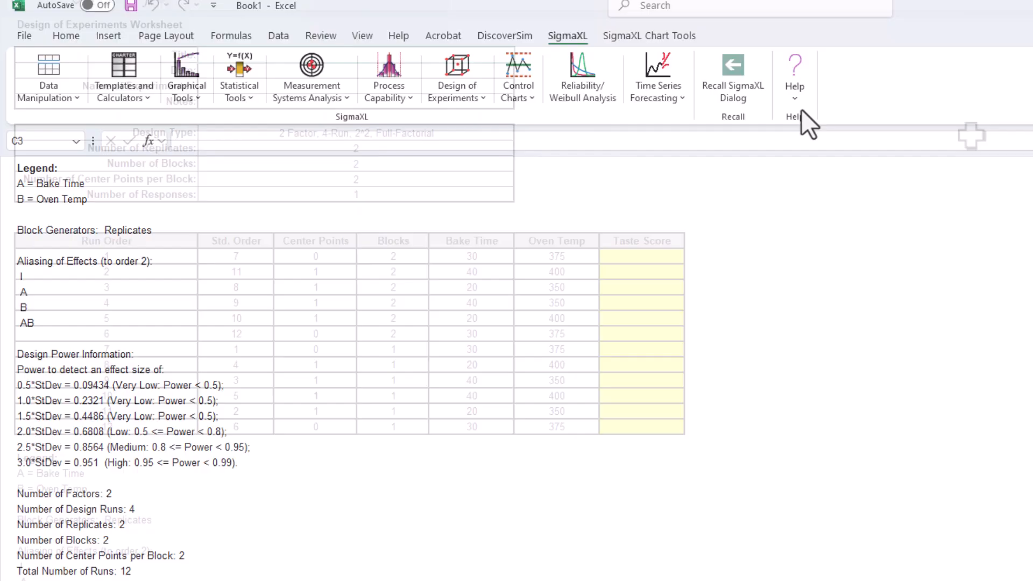
# - Open the sample data workbook Advanced 2-Level Factorial Example - Cake Bake
pyautogui.click(791, 89)
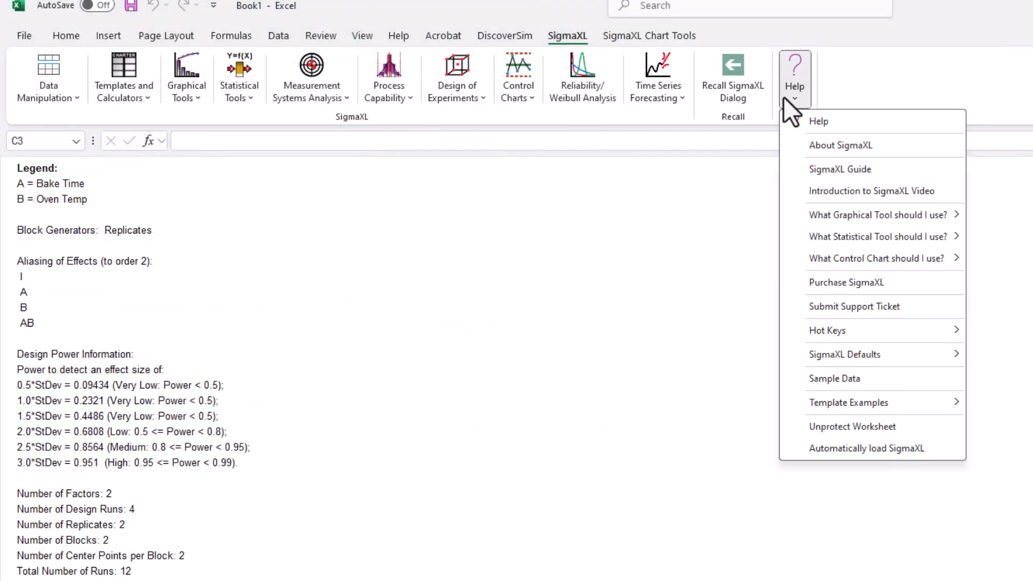
pyautogui.click(840, 378)
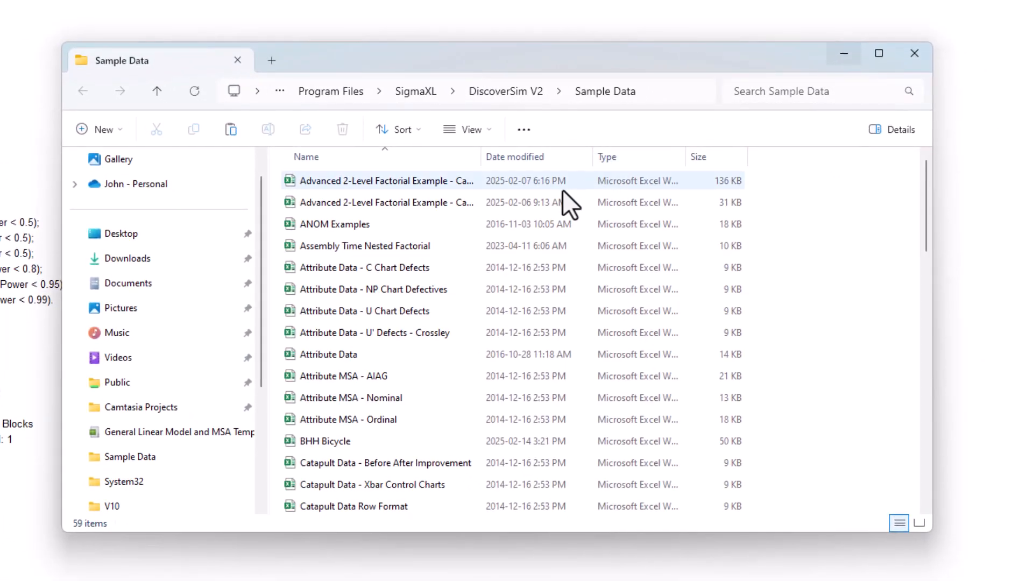
pyautogui.moveTo(482, 156); pyautogui.dragTo(554, 157)
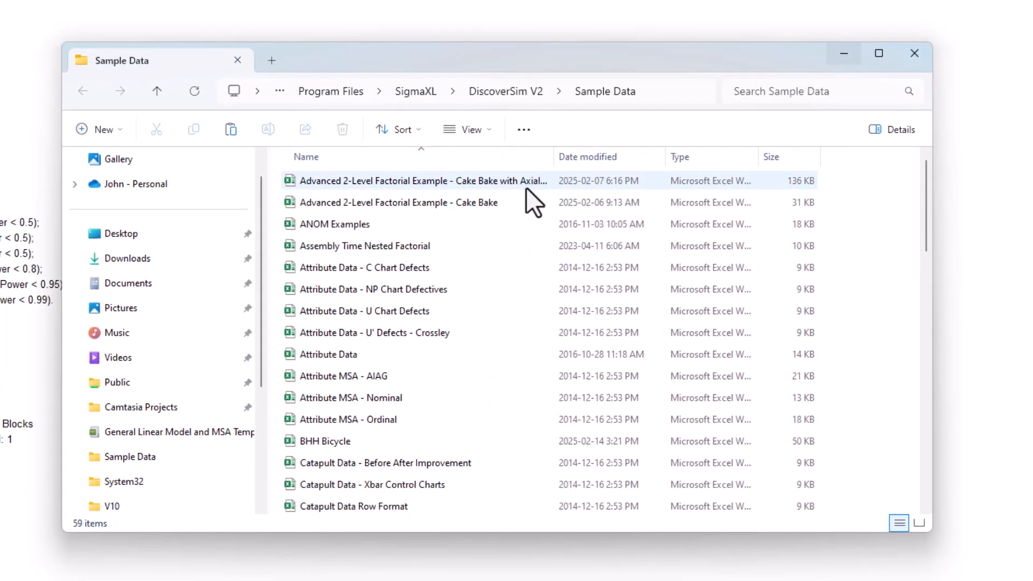
pyautogui.doubleClick(515, 202)
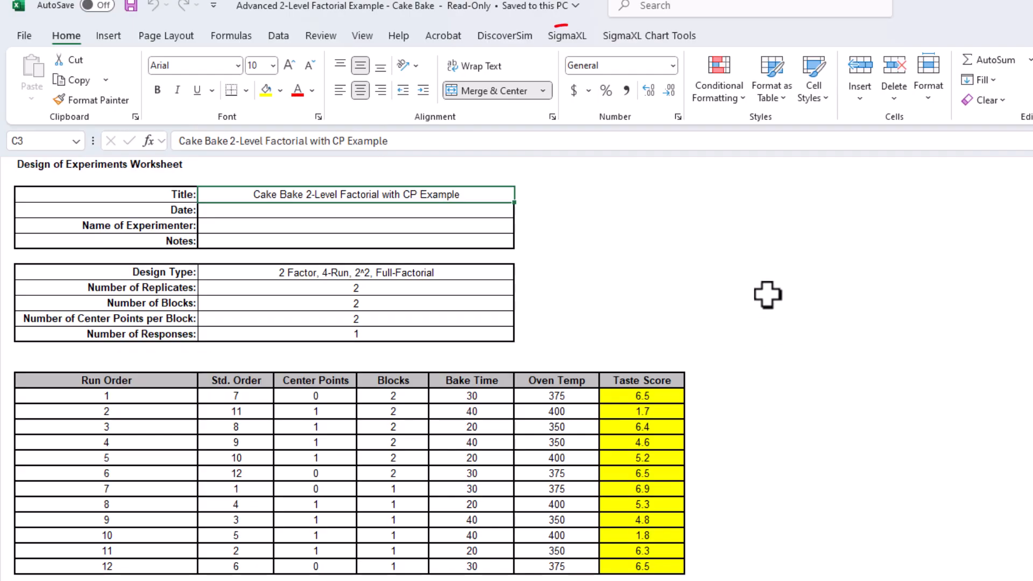
# - Start an advanced analysis of the 2-level factorial design with Taste Score as the response
pyautogui.click(568, 35)
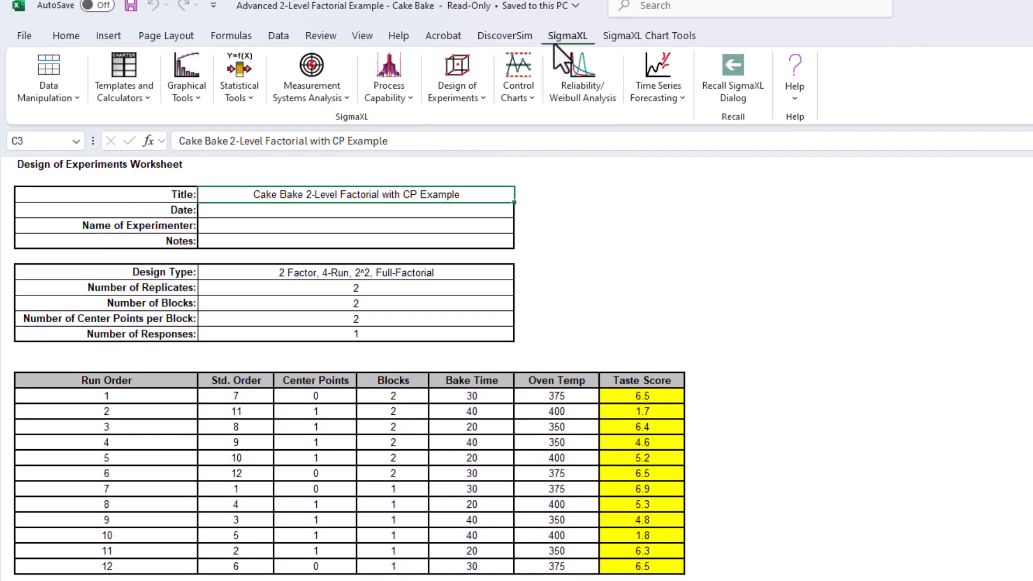
pyautogui.click(477, 93)
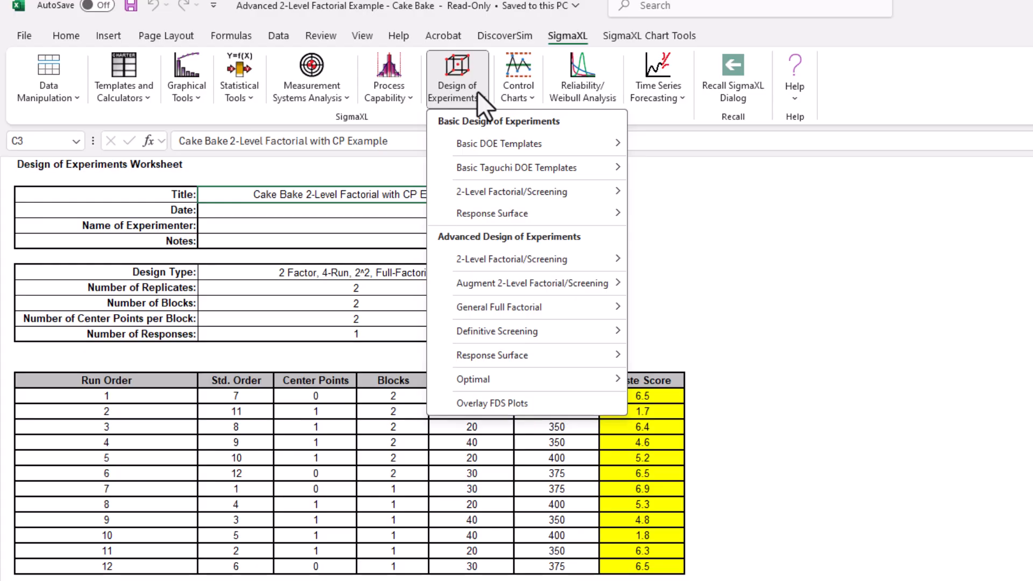
pyautogui.moveTo(538, 259)
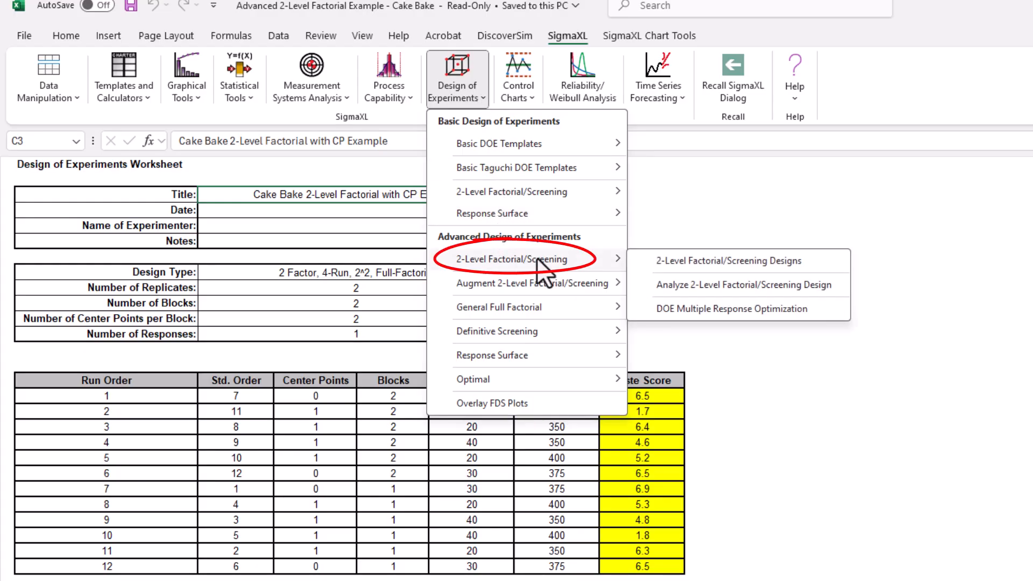
pyautogui.click(702, 285)
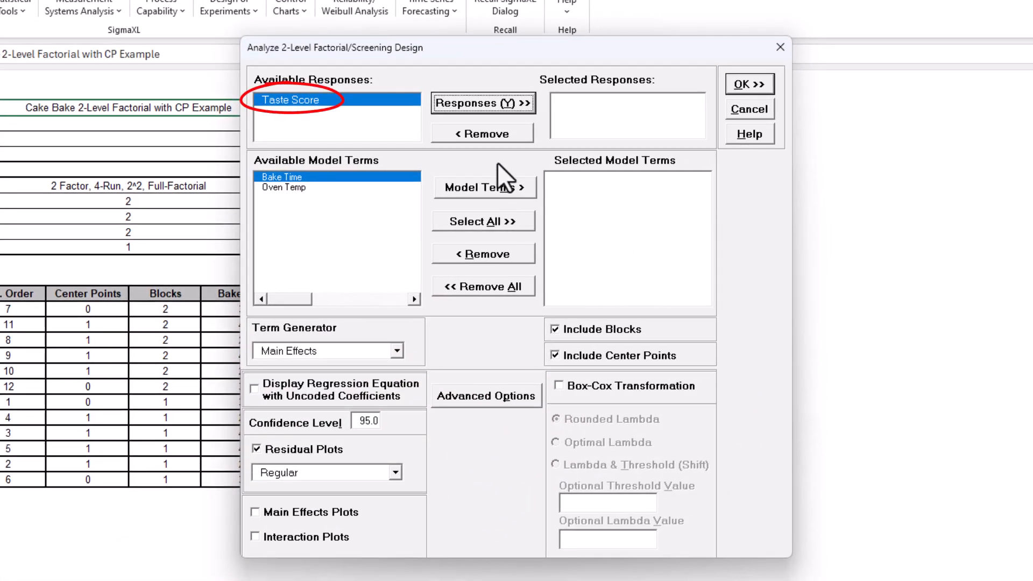
pyautogui.click(480, 99)
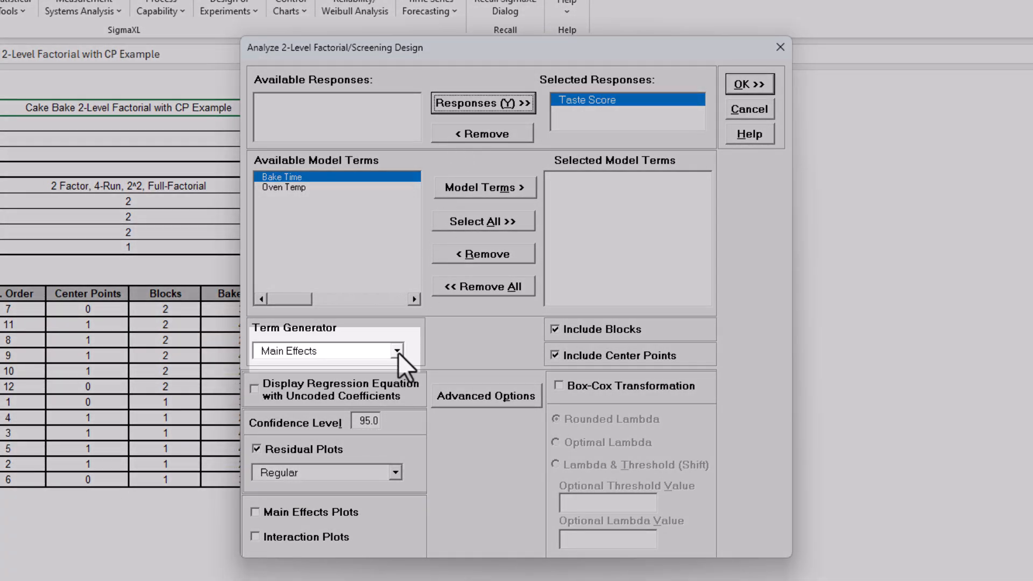
# - Generate main effects plus 2-way interactions and include all of the resulting terms in the model
pyautogui.click(398, 351)
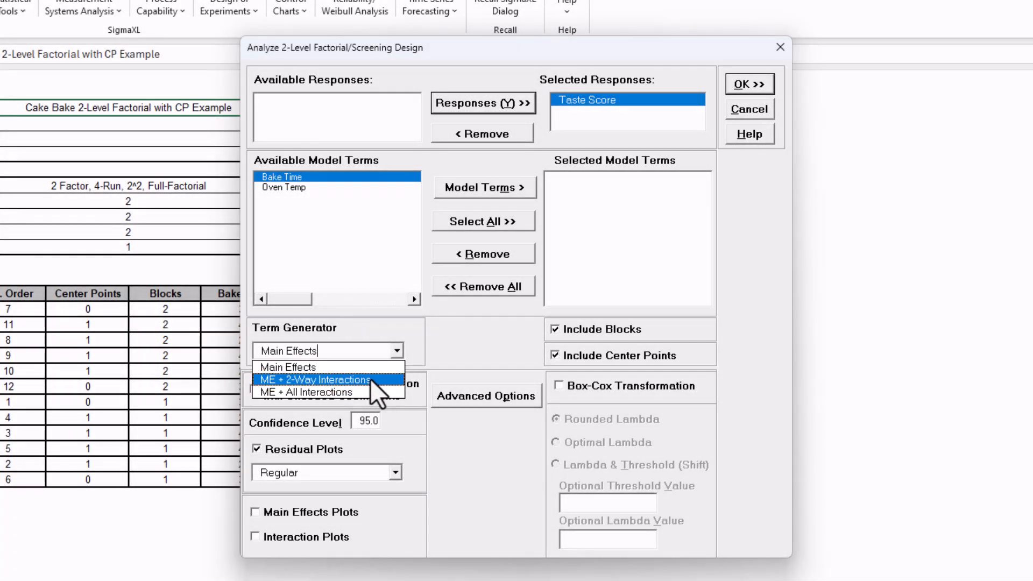
pyautogui.click(376, 380)
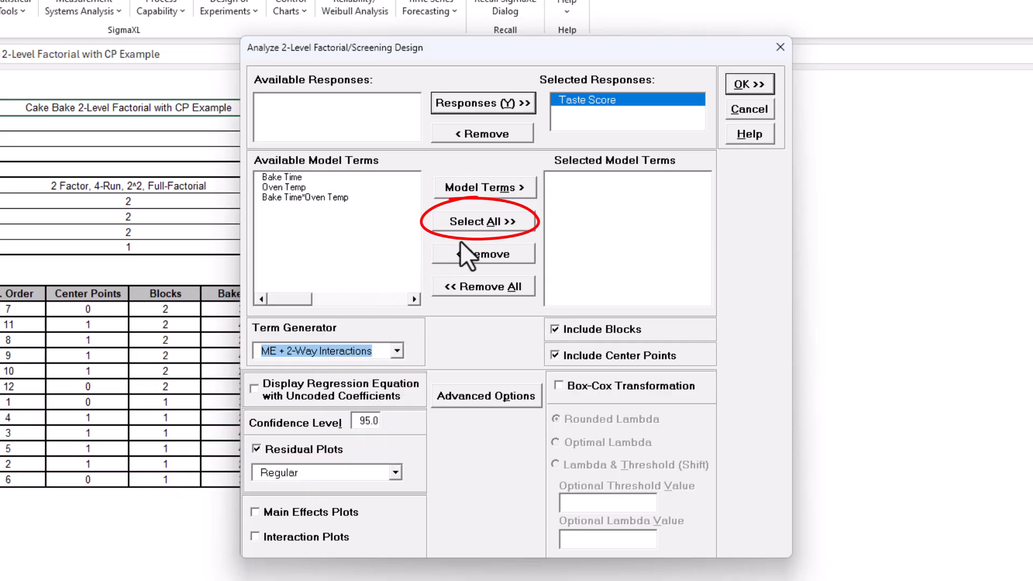
pyautogui.click(481, 226)
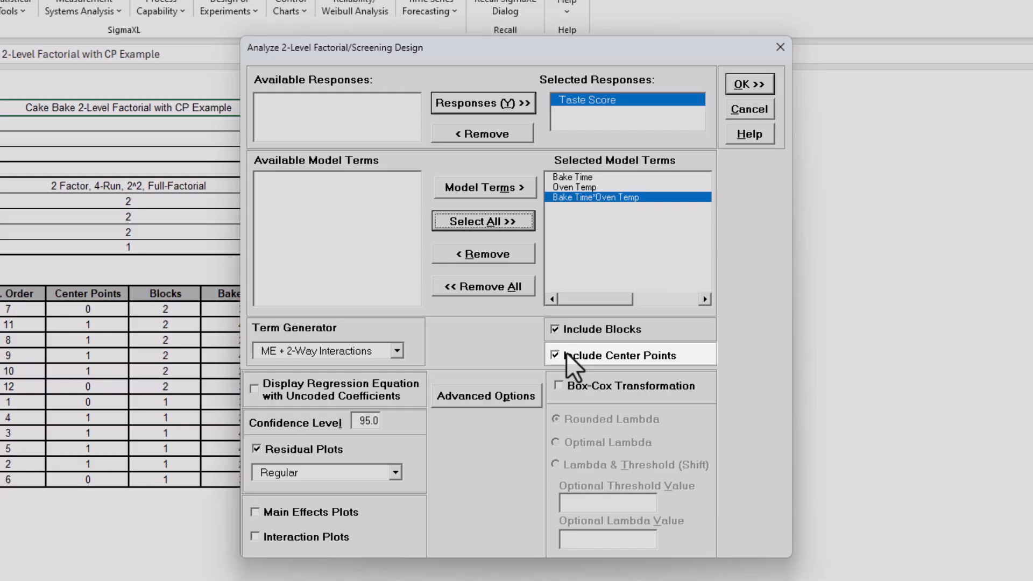
# - Run the analysis with center points excluded from the model and examine the Taste Score residual plots
pyautogui.click(566, 354)
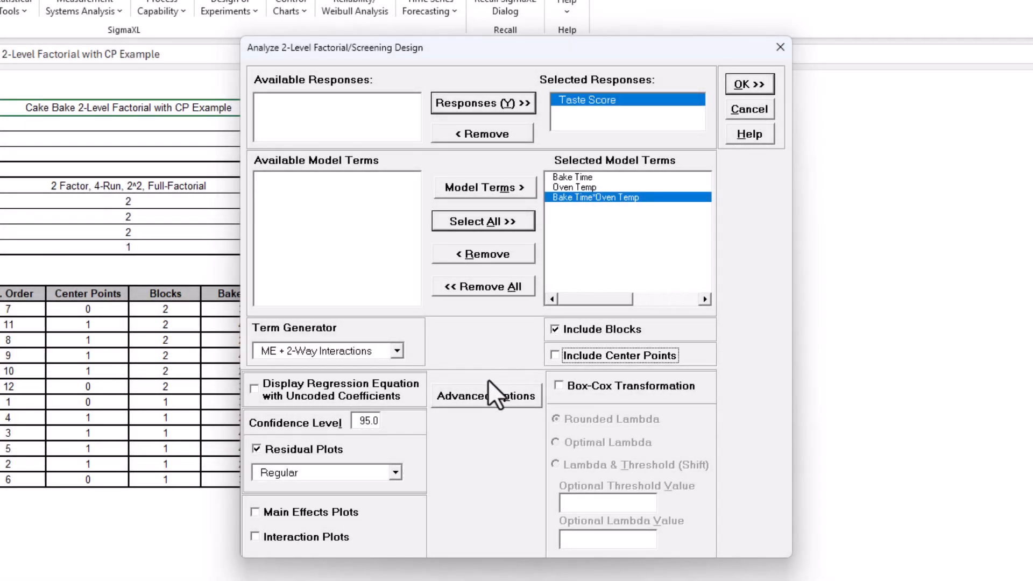
pyautogui.click(489, 382)
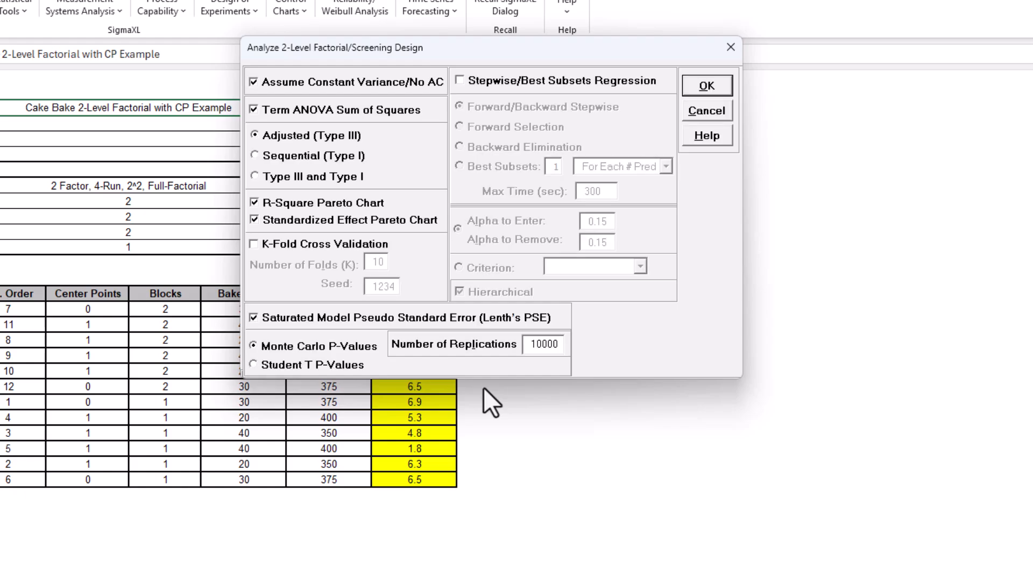
pyautogui.click(721, 108)
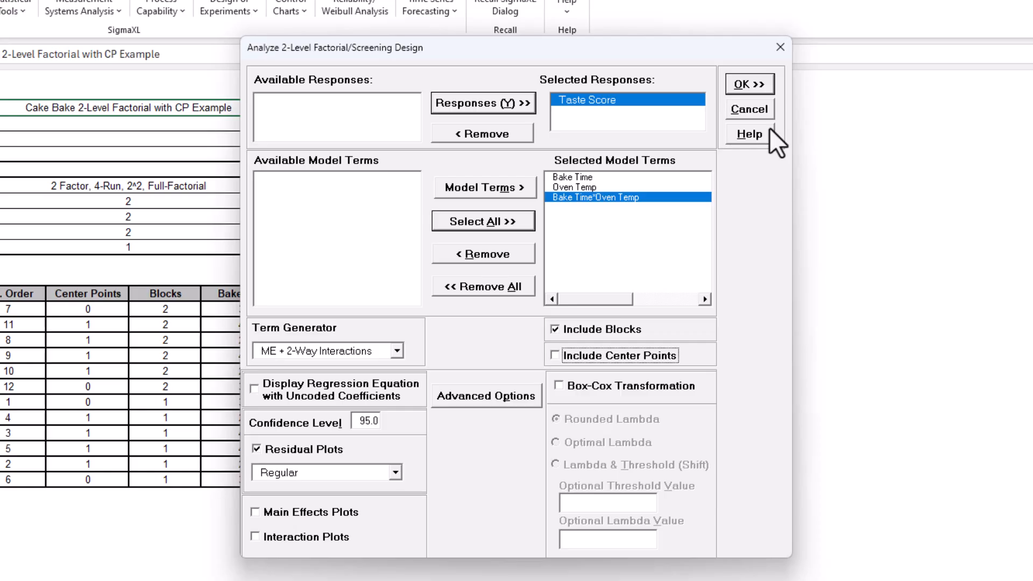
pyautogui.click(773, 85)
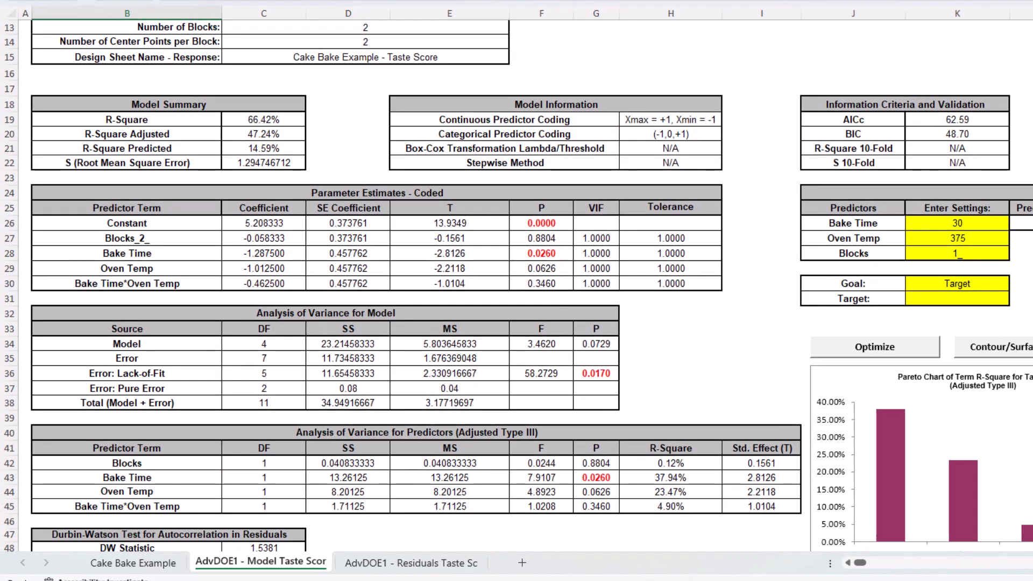
pyautogui.click(422, 563)
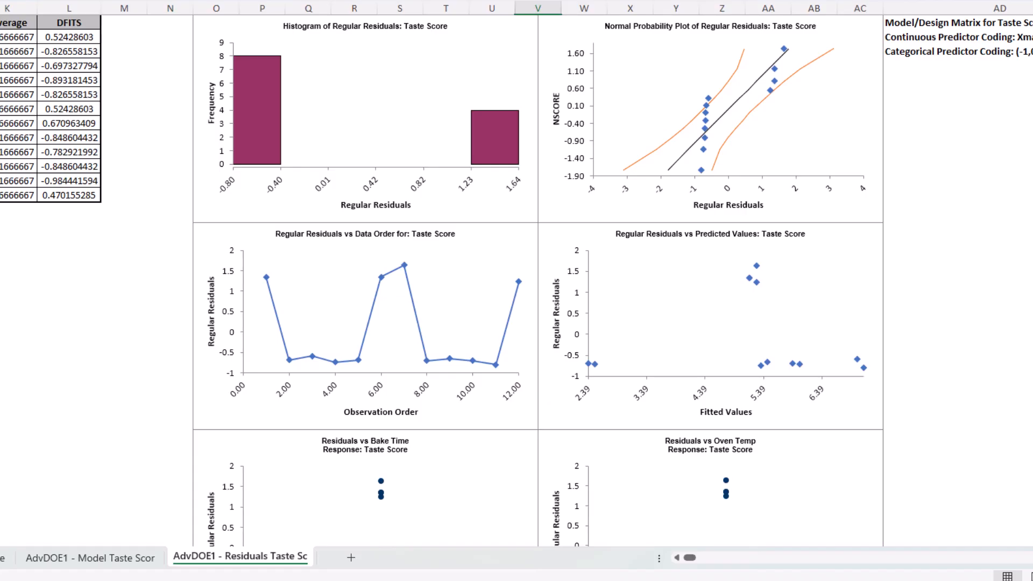
pyautogui.scroll(-7, 538, 280)
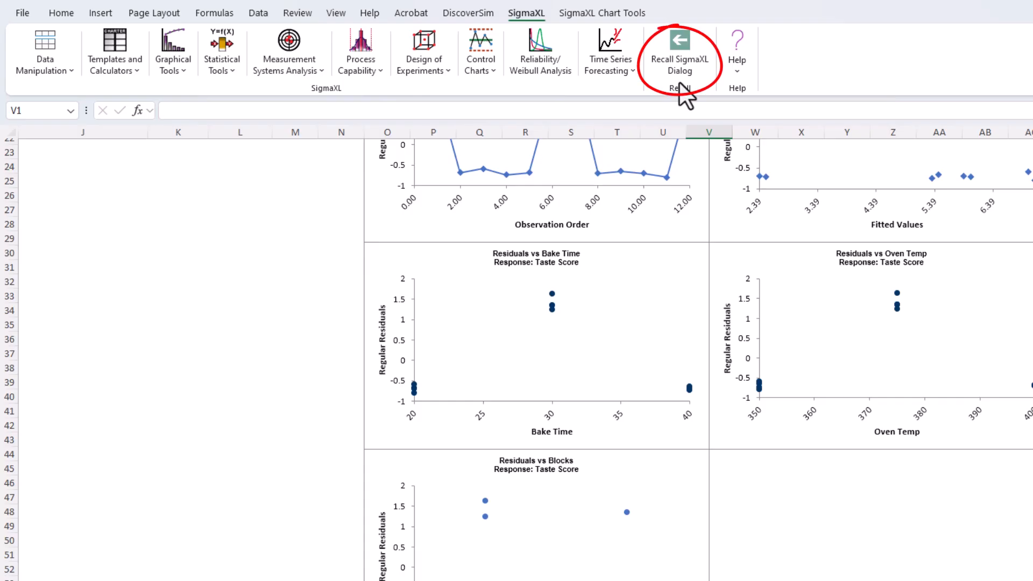
# - Recall the last analysis setup and rerun it with center points included in the model
pyautogui.click(681, 86)
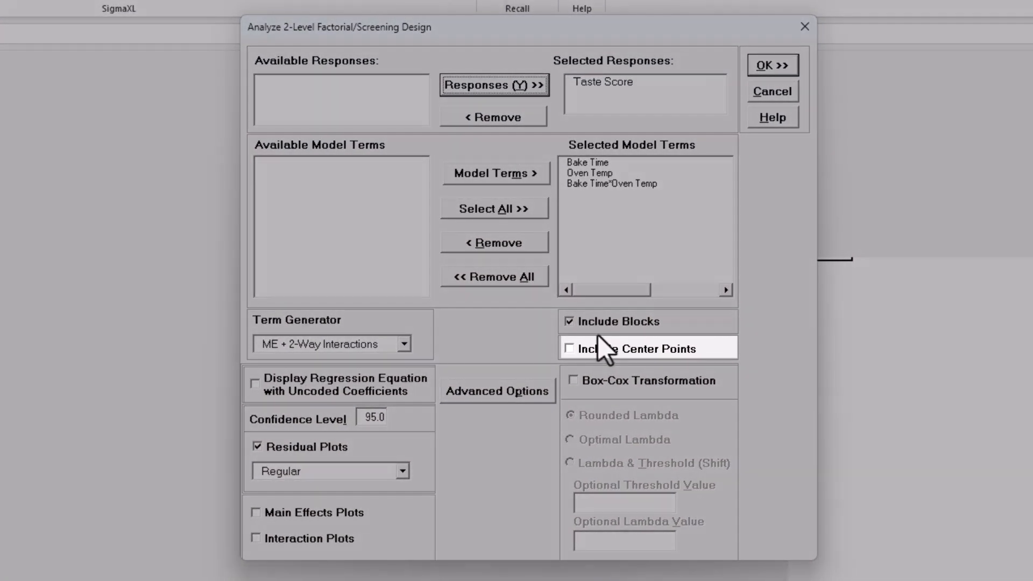
pyautogui.click(604, 351)
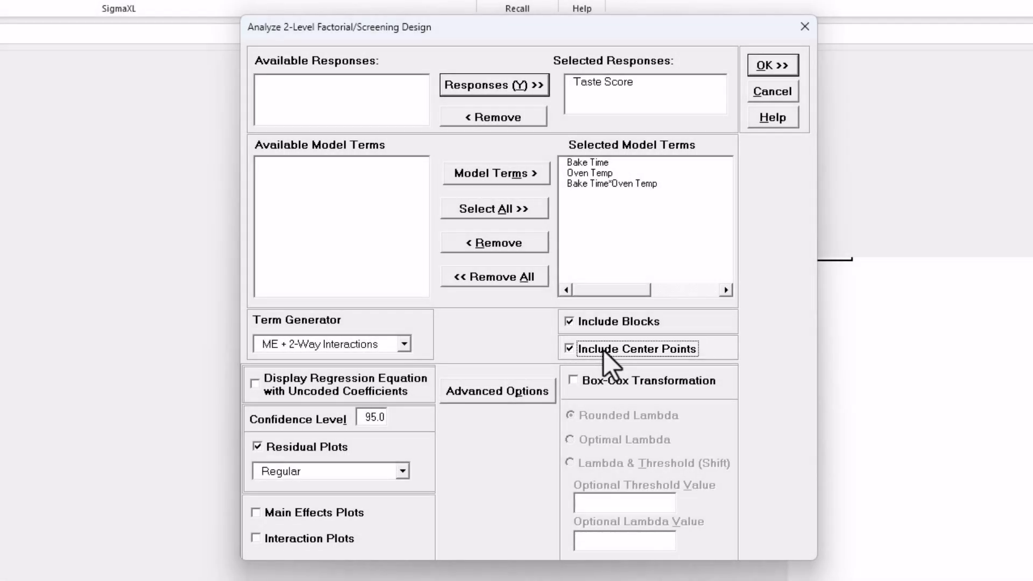
pyautogui.click(768, 66)
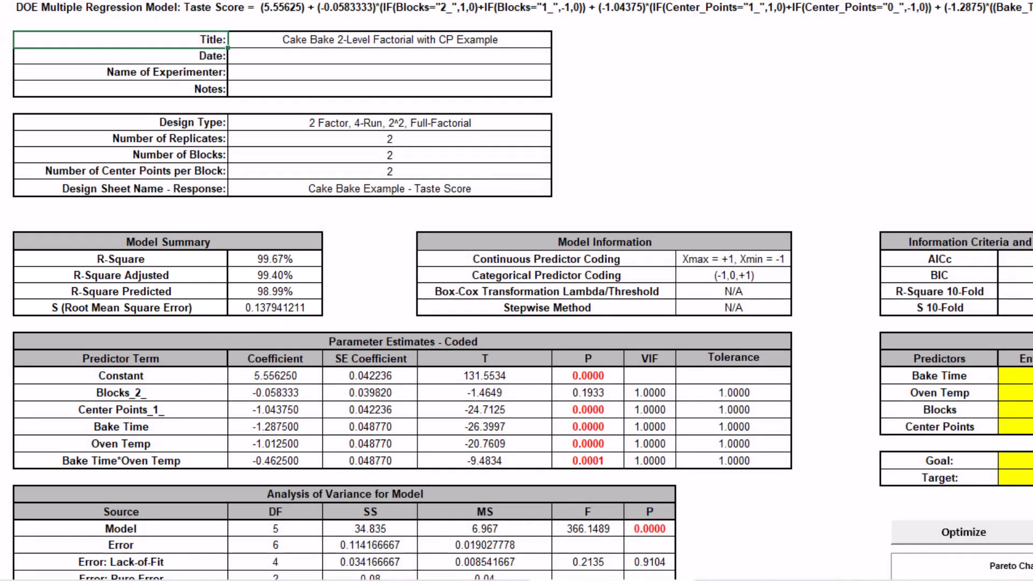
# - Examine the lack-of-fit and predictor significance of the second Taste Score model together with its residual plots
pyautogui.scroll(-4, 517, 291)
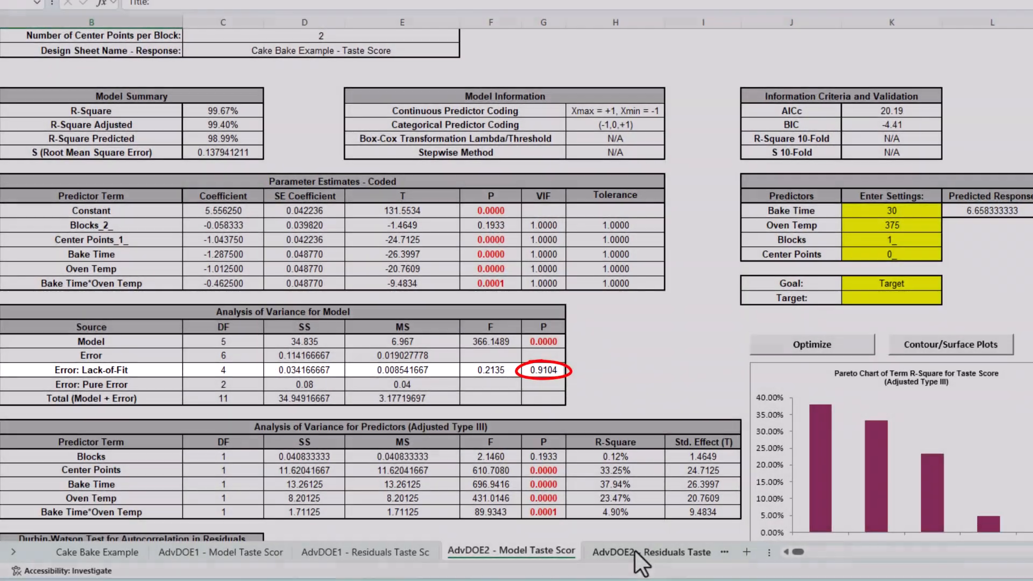
pyautogui.click(780, 553)
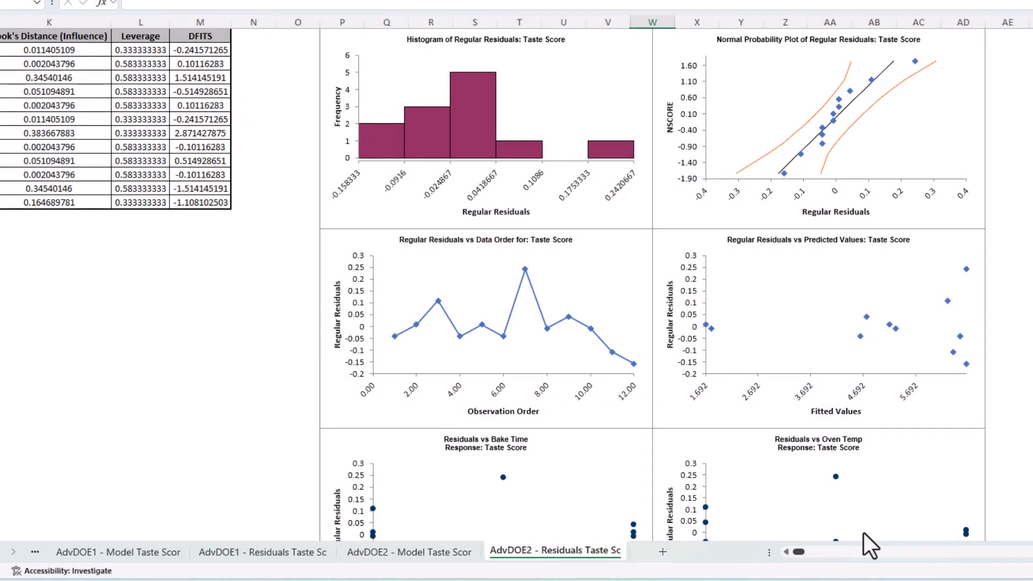
pyautogui.scroll(-7, 864, 533)
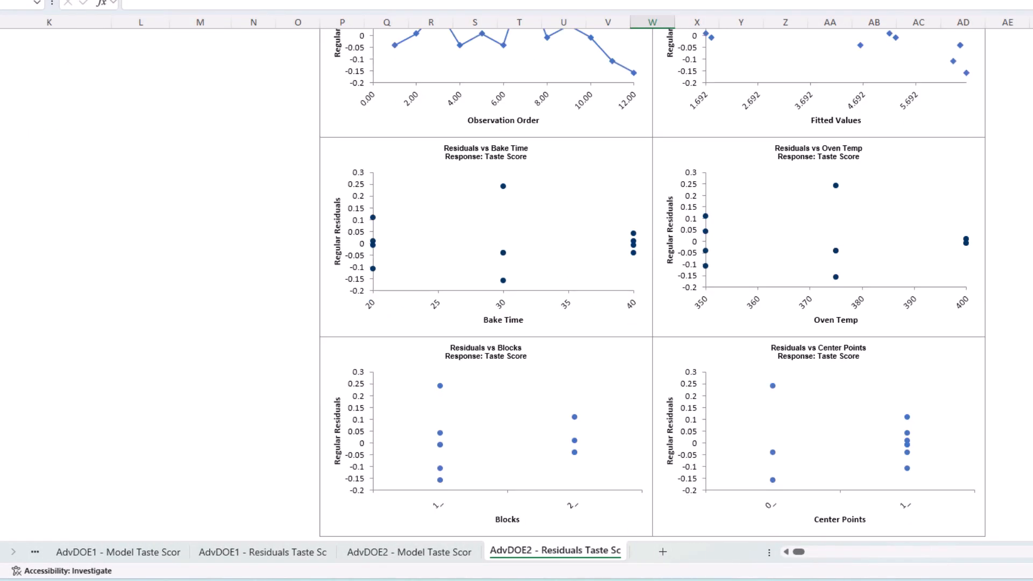
pyautogui.scroll(-1, 645, 323)
pyautogui.click(409, 552)
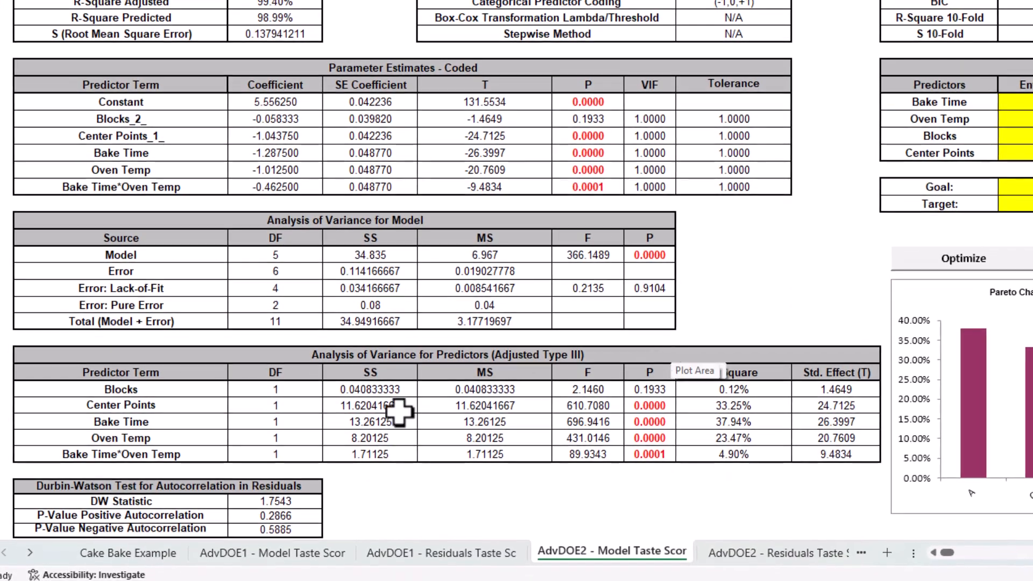
# - Start augmenting the 2-level factorial design on the Cake Bake Example sheet, using the Add Center/Axial Points type
pyautogui.click(141, 554)
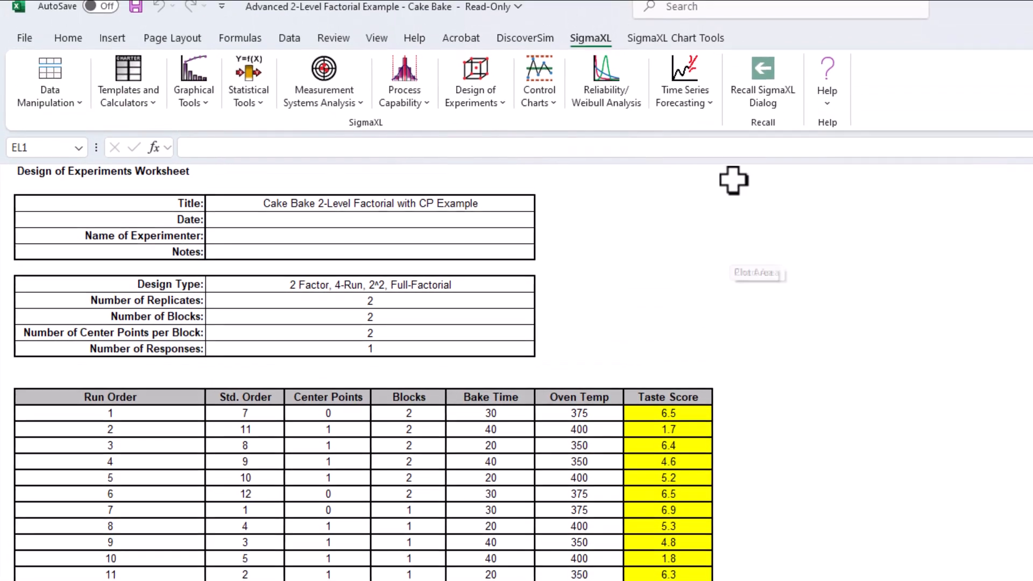
pyautogui.click(469, 92)
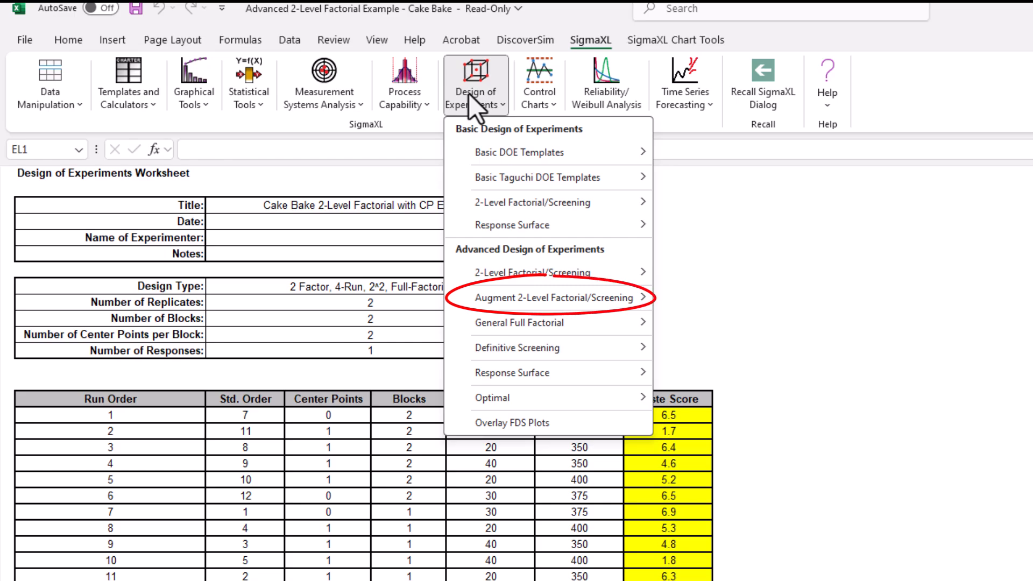
pyautogui.moveTo(554, 310)
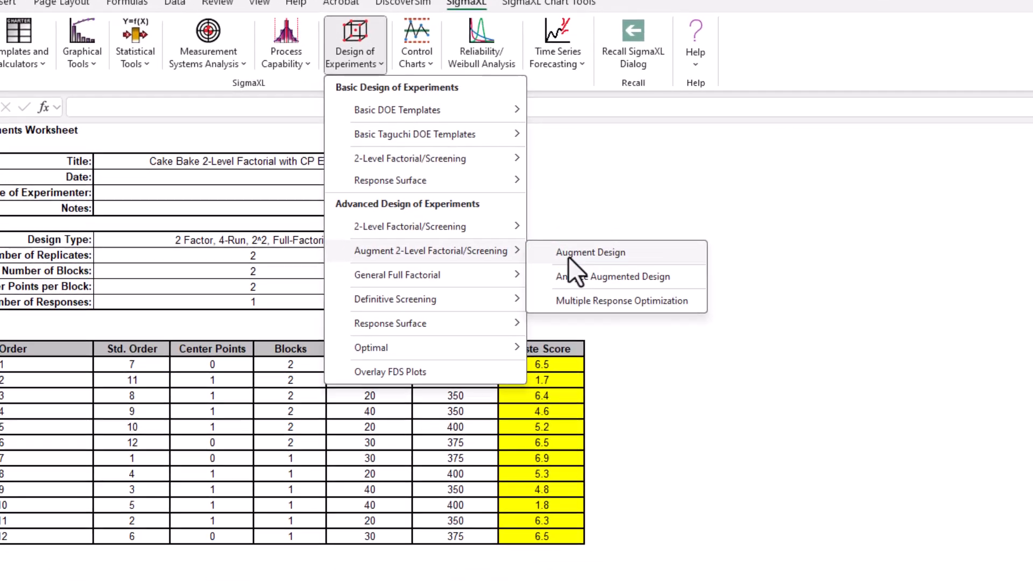
pyautogui.click(698, 304)
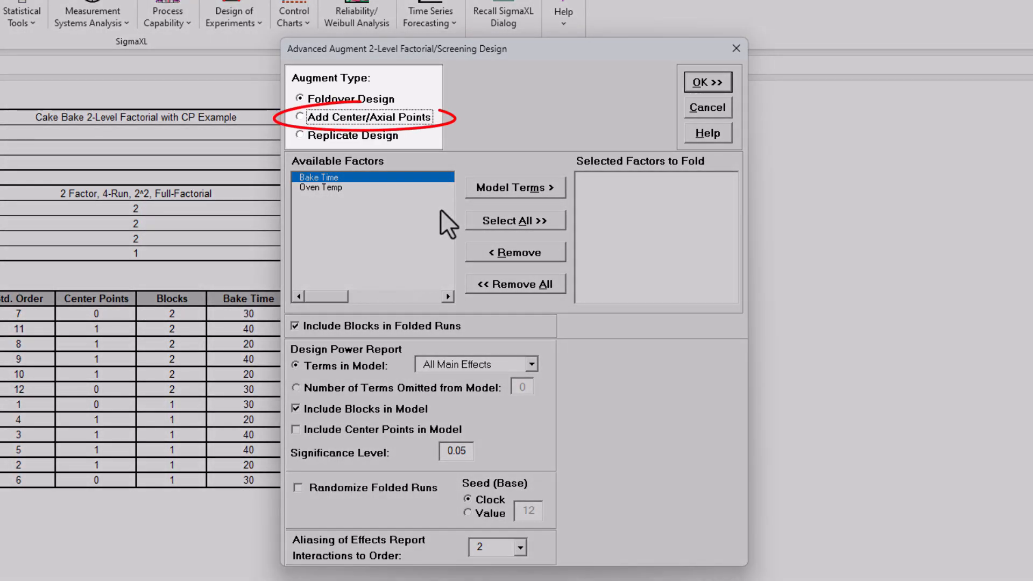
pyautogui.click(329, 115)
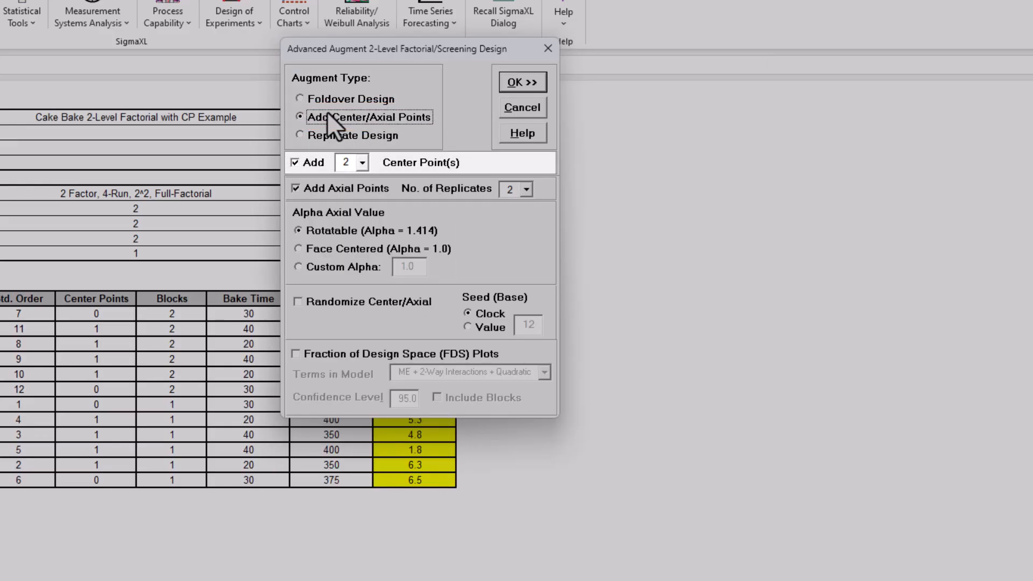
# - Exclude additional center points, make the axial points Face Centered (Alpha = 1.0), and randomize them with seed value 12
pyautogui.click(311, 163)
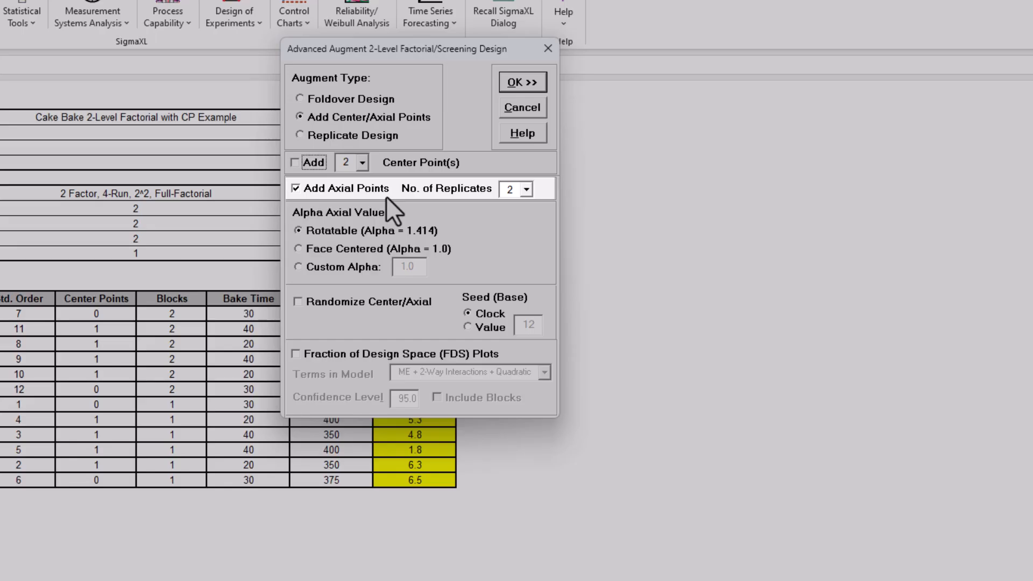
pyautogui.click(331, 249)
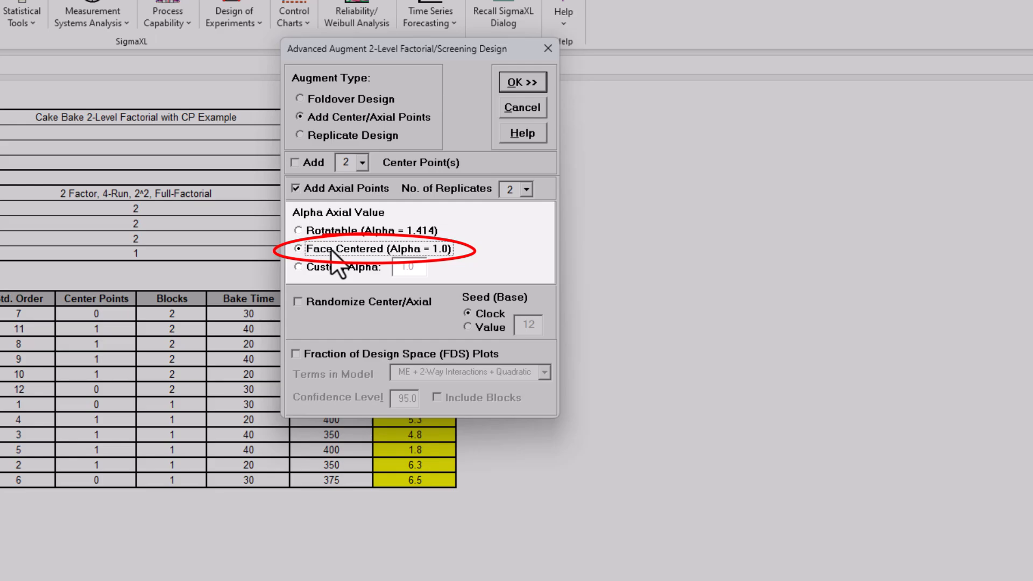
pyautogui.click(328, 307)
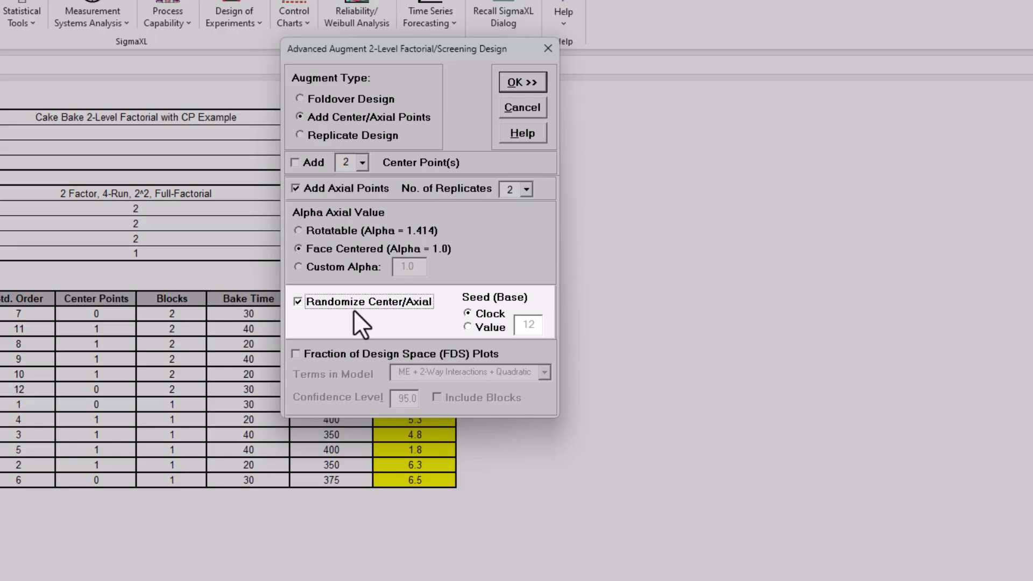
pyautogui.click(480, 327)
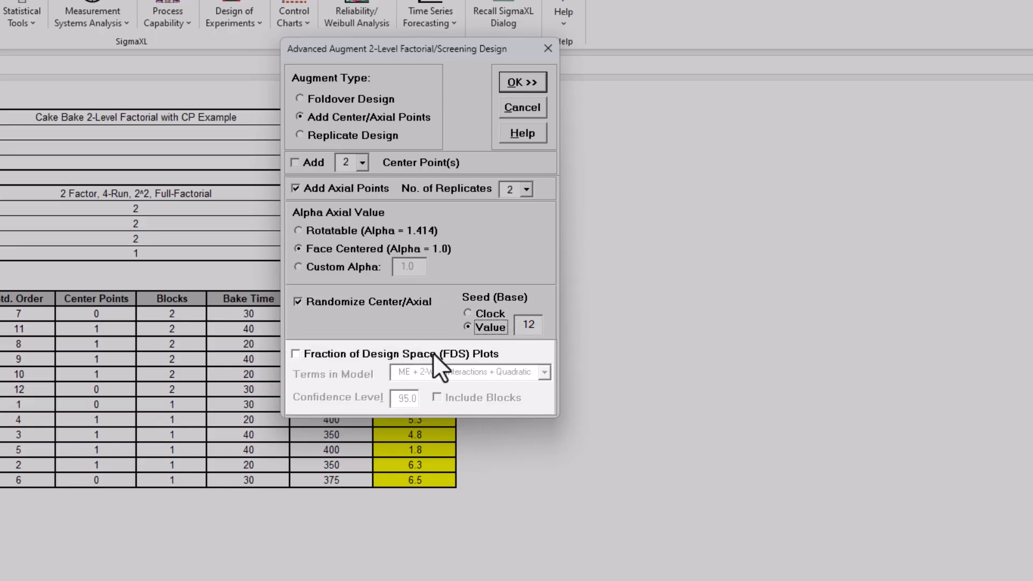
# - Generate the augmented design worksheet with Fraction of Design Space plots, and examine the plots and their summary statistics
pyautogui.click(371, 358)
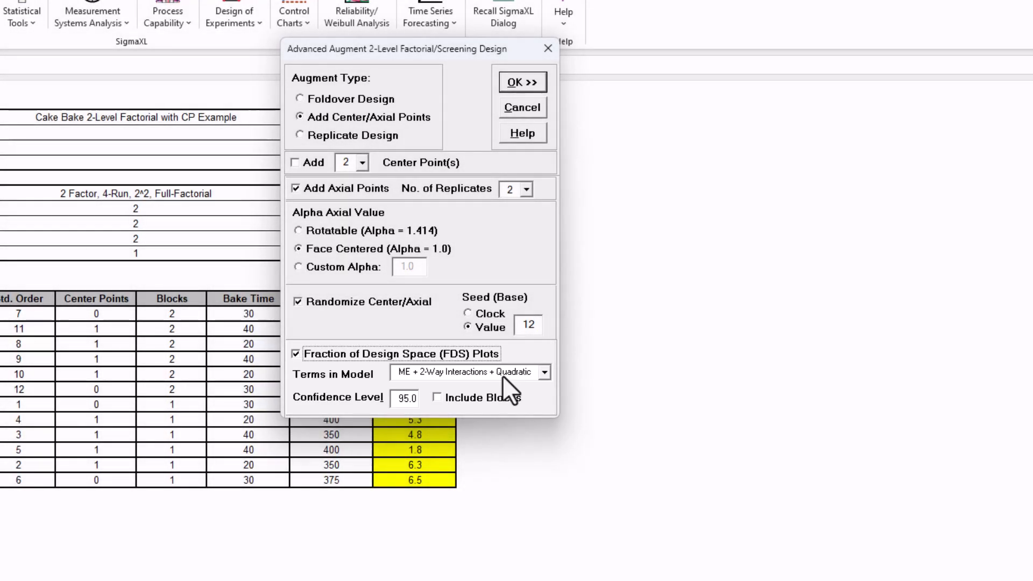
pyautogui.click(522, 83)
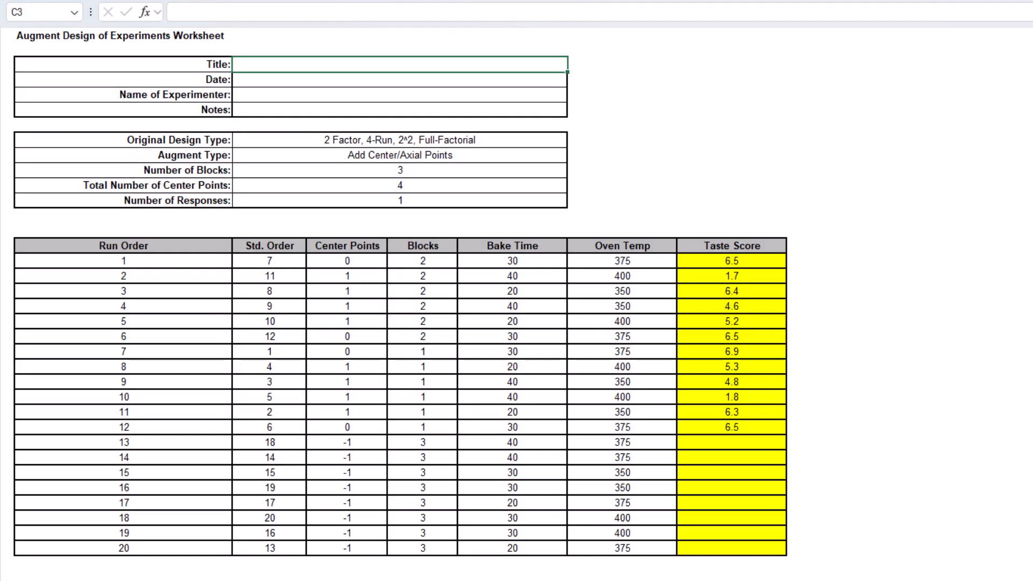
pyautogui.scroll(-10, 401, 304)
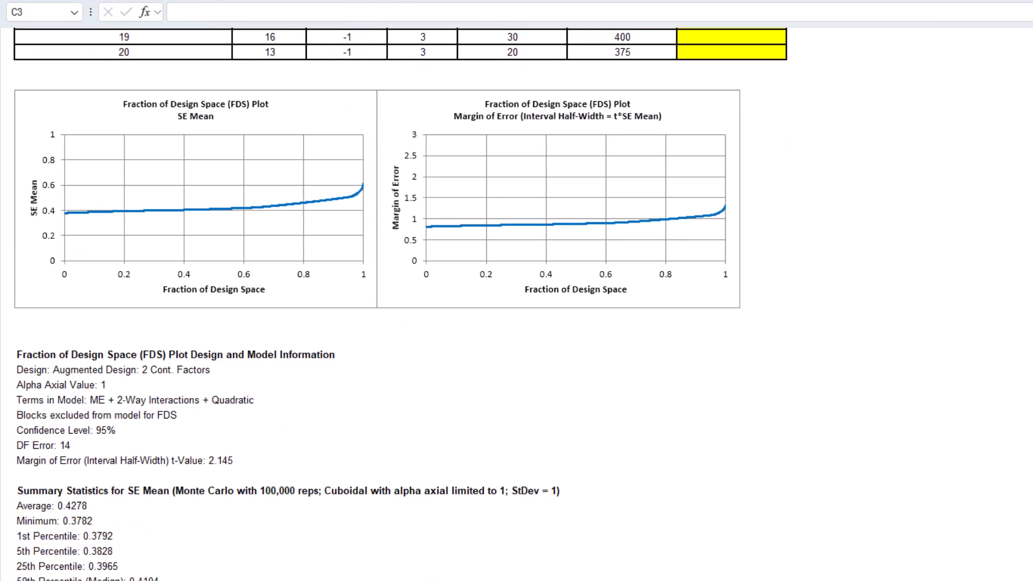
pyautogui.scroll(-5, 401, 304)
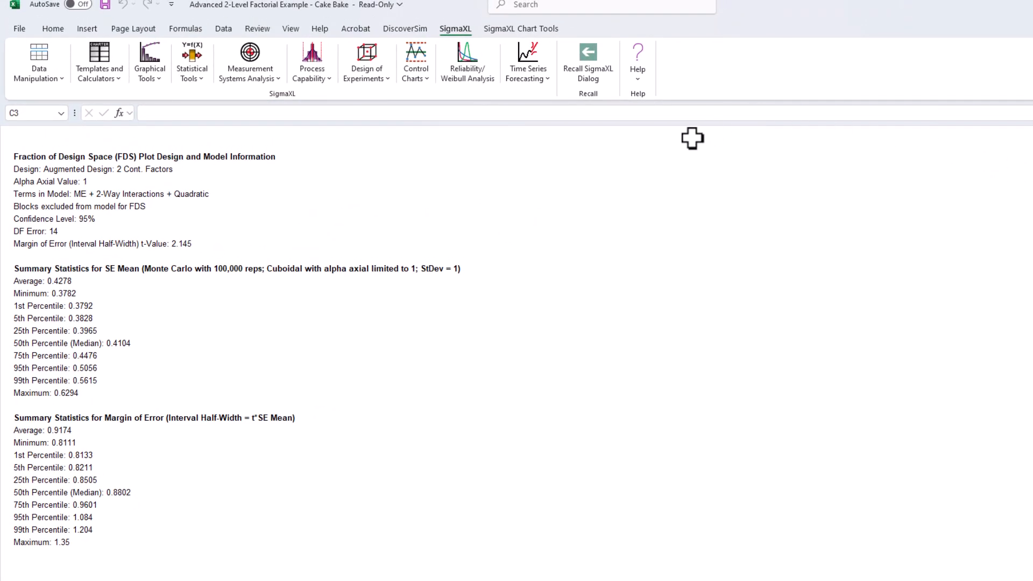
# - Open the Advanced 2-Level Factorial Example workbook containing the axial-augmented cake-bake data from the SigmaXL sample data folder
pyautogui.click(639, 75)
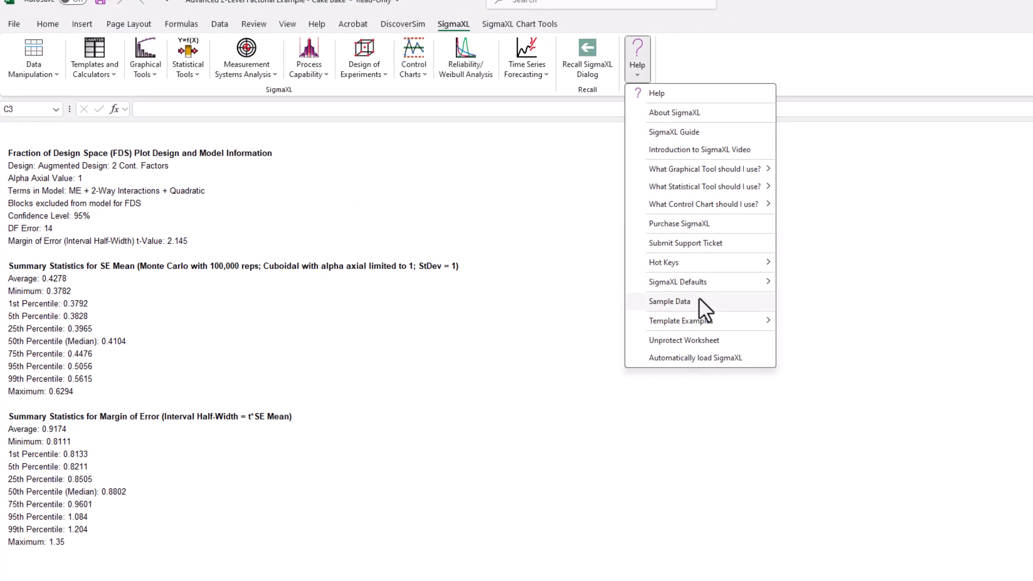
pyautogui.click(699, 301)
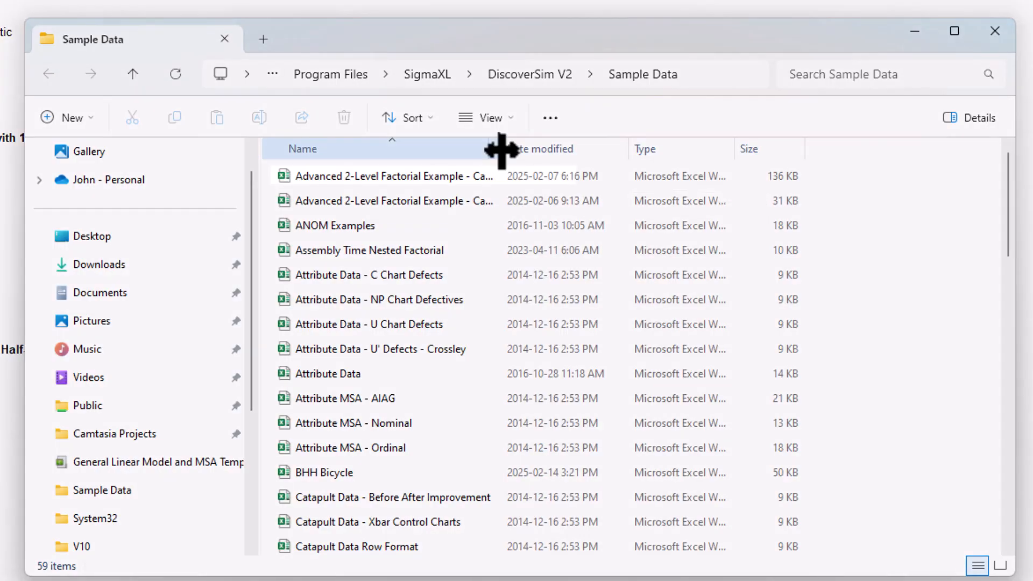
pyautogui.moveTo(501, 151); pyautogui.dragTo(583, 150)
pyautogui.doubleClick(546, 173)
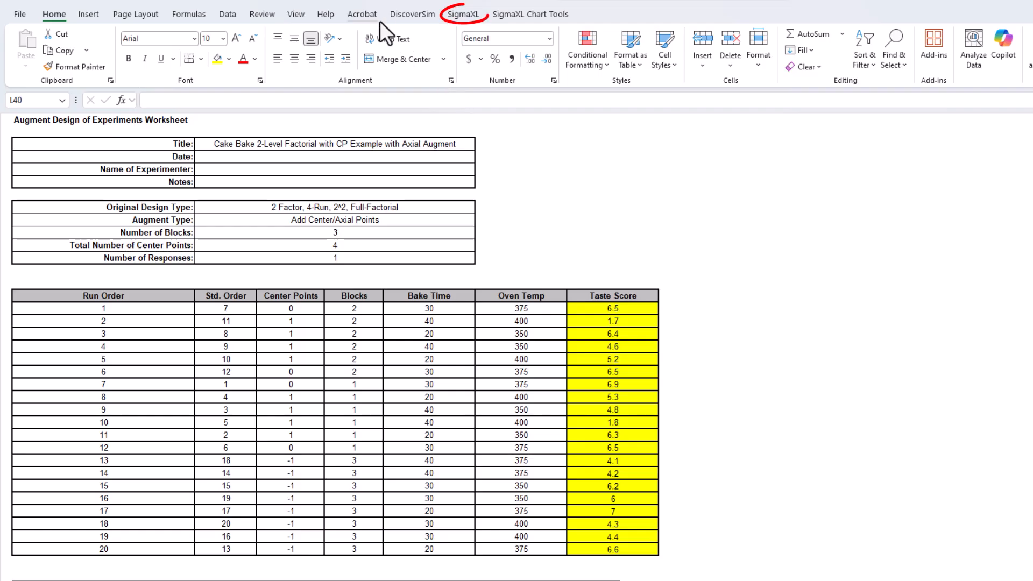
# - Analyze the augmented design for Taste Score with all ME + 2-Way Interactions + Quadratic terms, displaying the regression equation with uncoded coefficients
pyautogui.click(458, 15)
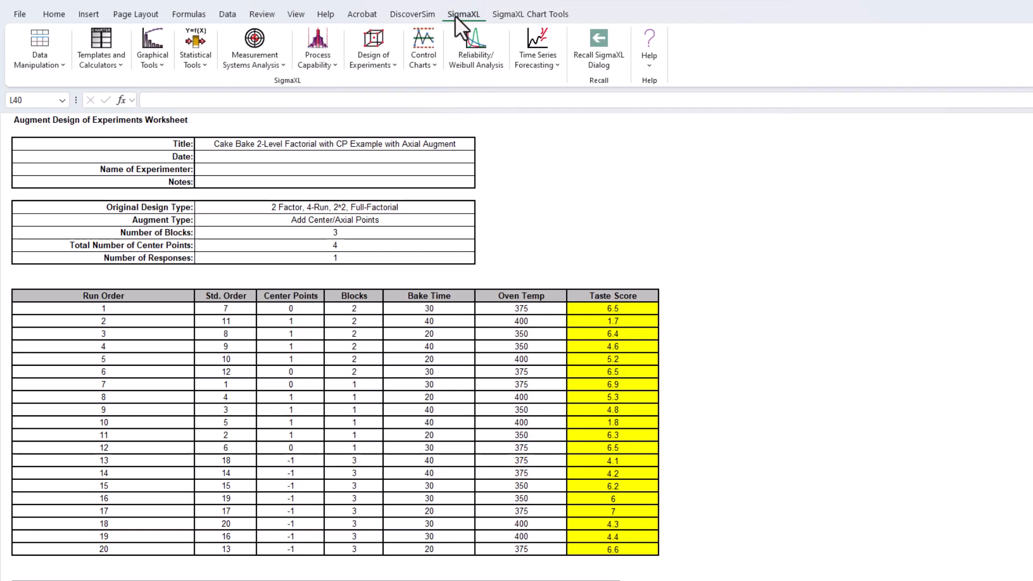
pyautogui.click(381, 57)
pyautogui.moveTo(421, 216)
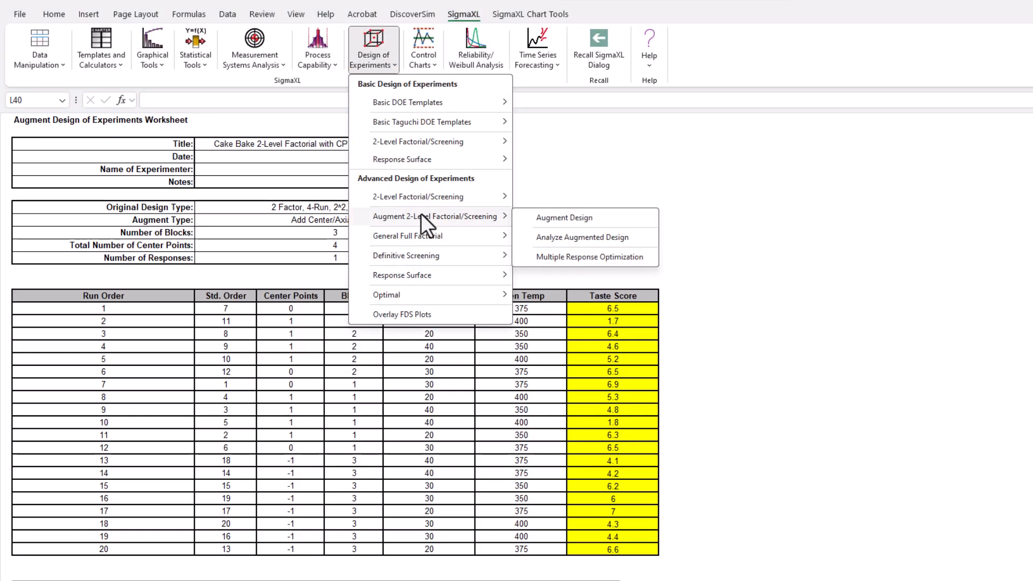
pyautogui.click(582, 237)
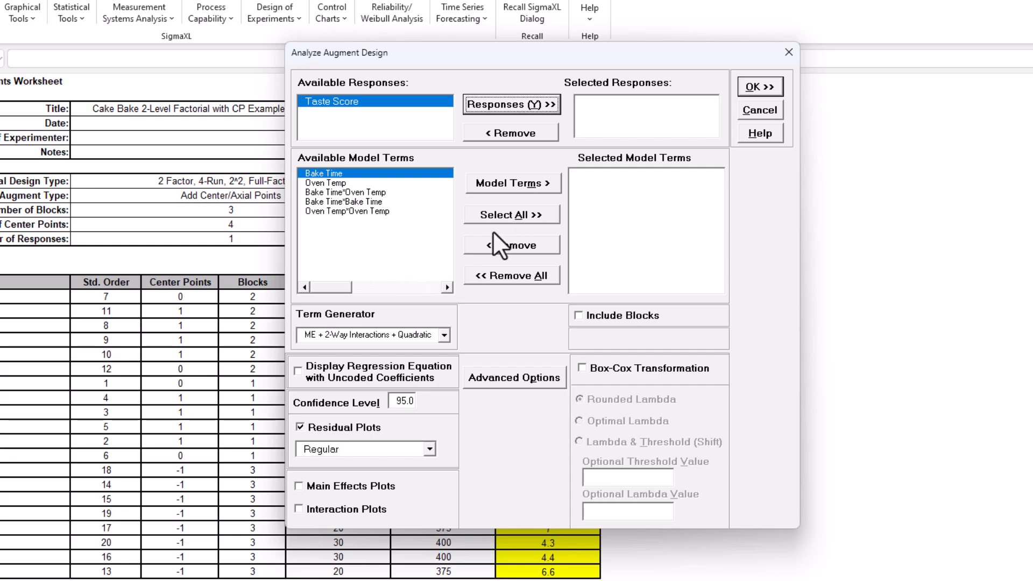
pyautogui.click(490, 106)
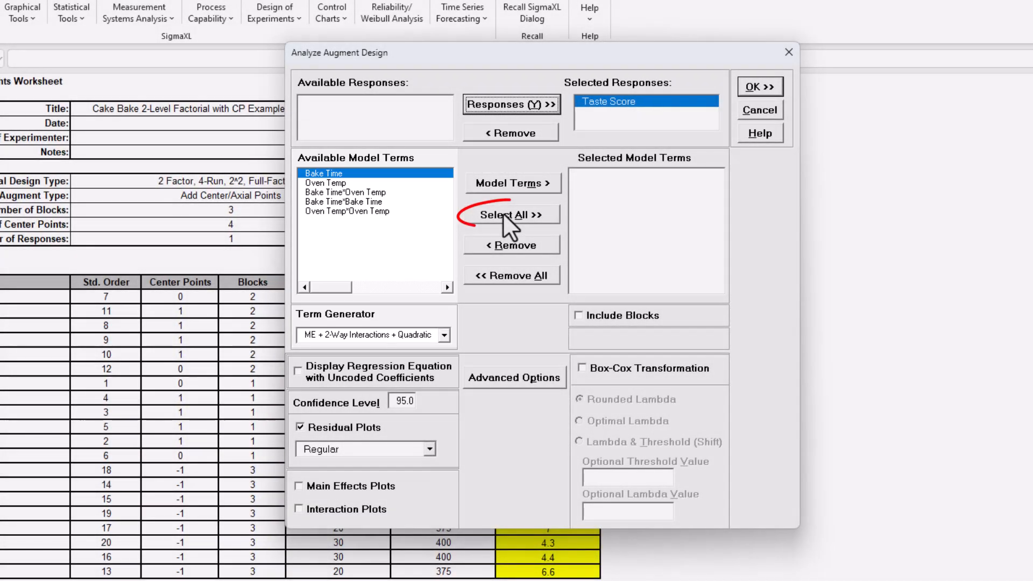
pyautogui.click(503, 213)
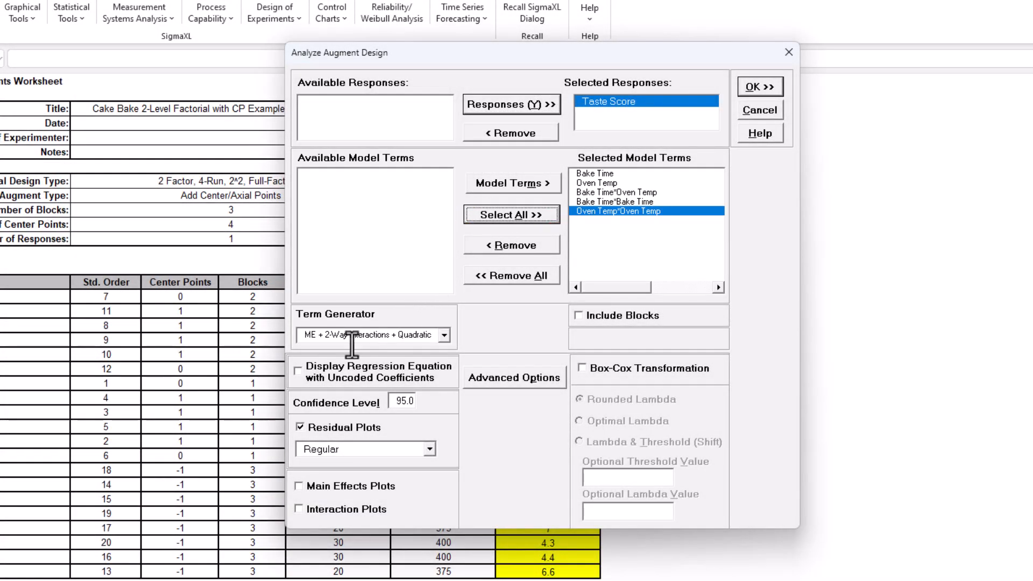
pyautogui.click(337, 376)
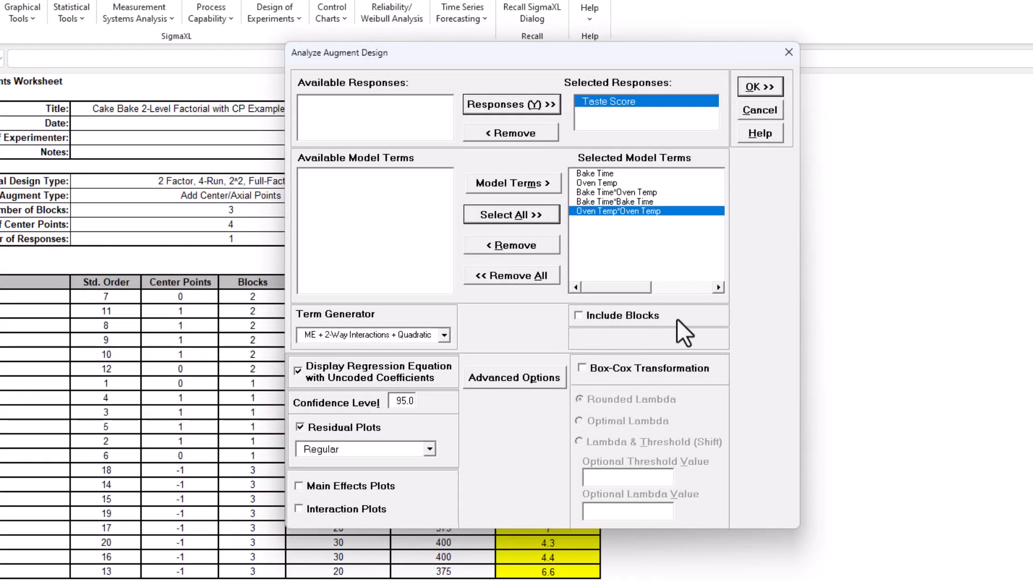
pyautogui.click(768, 82)
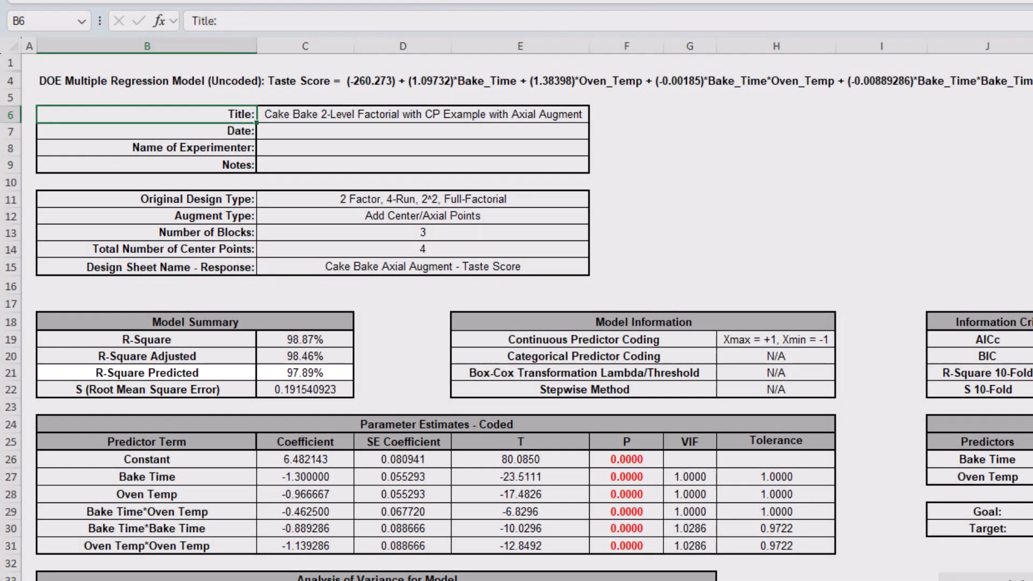
# - Predict the Taste Score in the Predicted Response Calculator for a Bake Time of 23 and an Oven Temp of 368
pyautogui.scroll(-5, 517, 316)
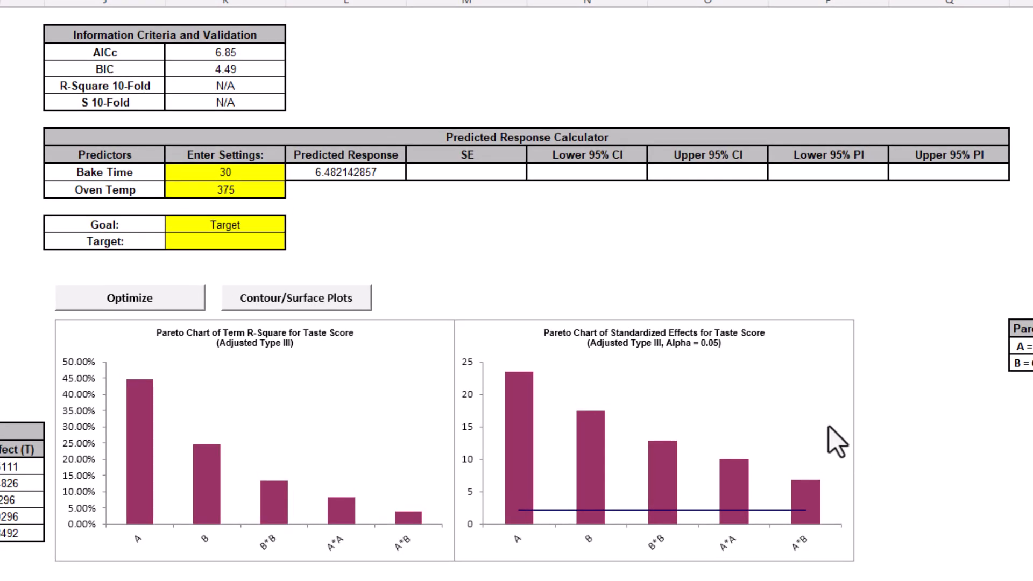
pyautogui.click(236, 175)
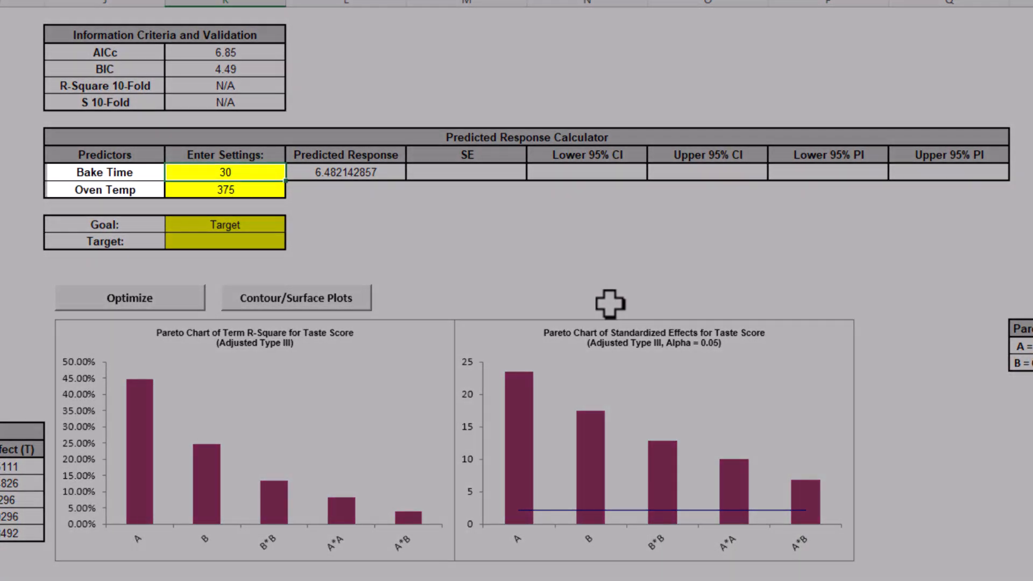
pyautogui.write('23')
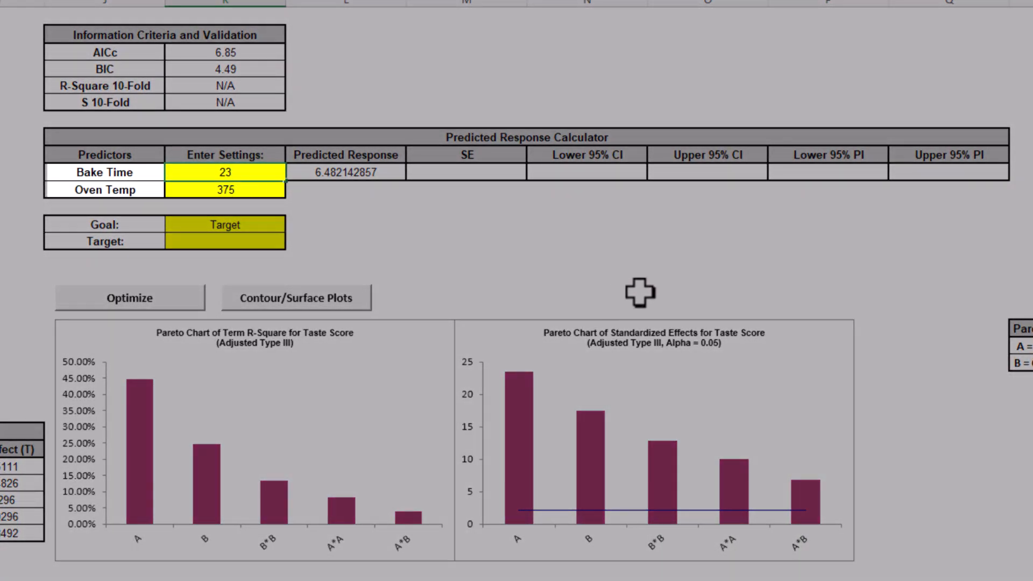
pyautogui.press('Return')
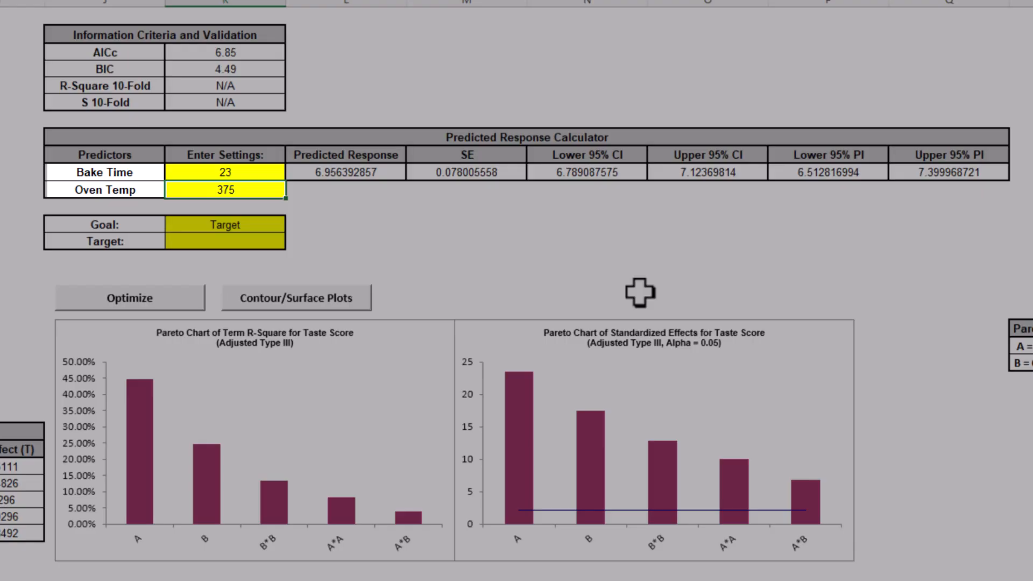
pyautogui.write('368')
pyautogui.press('Return')
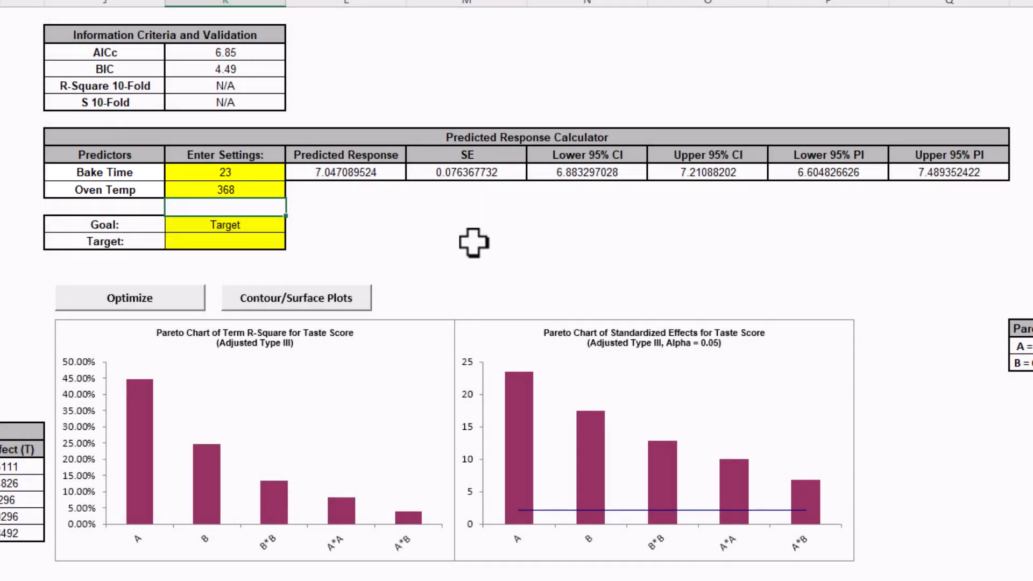
pyautogui.click(365, 173)
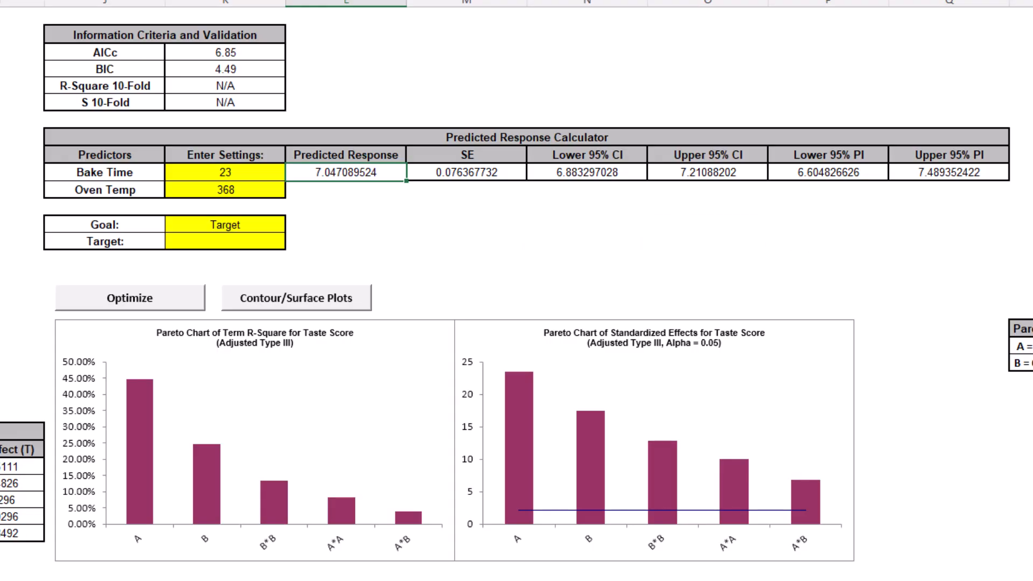
# - Review the optimization bounds, set the response goal to Maximize, and run the optimizer, pasting its solution into the predictor settings
pyautogui.hscroll(7, 516, 291)
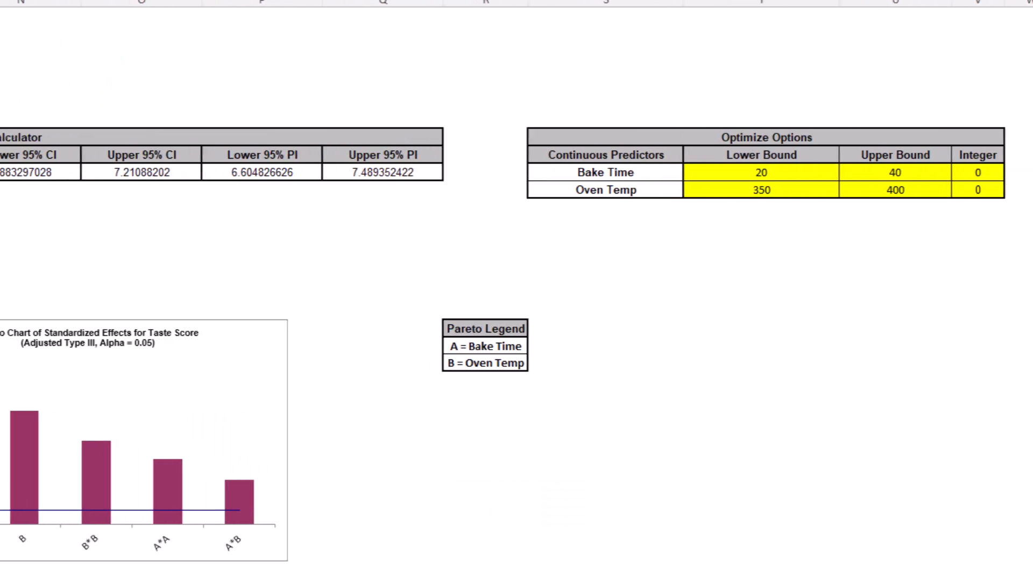
pyautogui.hscroll(1, 517, 290)
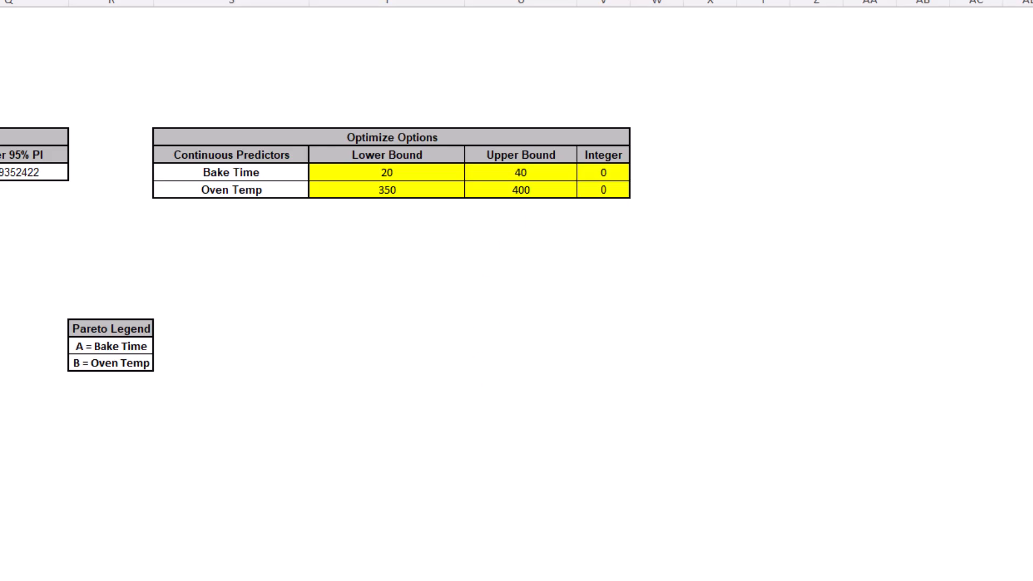
pyautogui.hscroll(-3, 517, 291)
pyautogui.hscroll(-5, 517, 290)
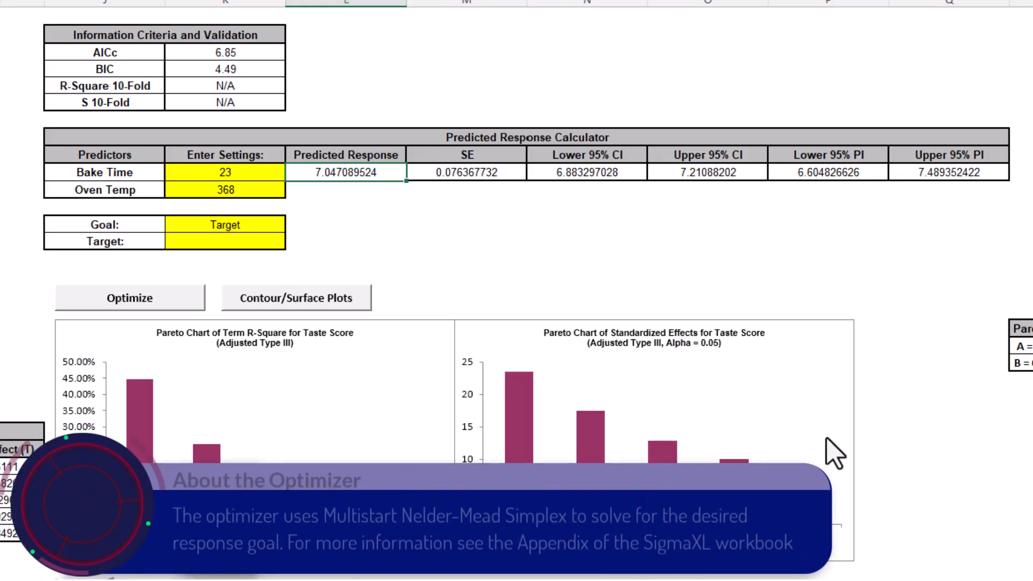
pyautogui.click(225, 225)
pyautogui.hotkey('alt', 'Down')
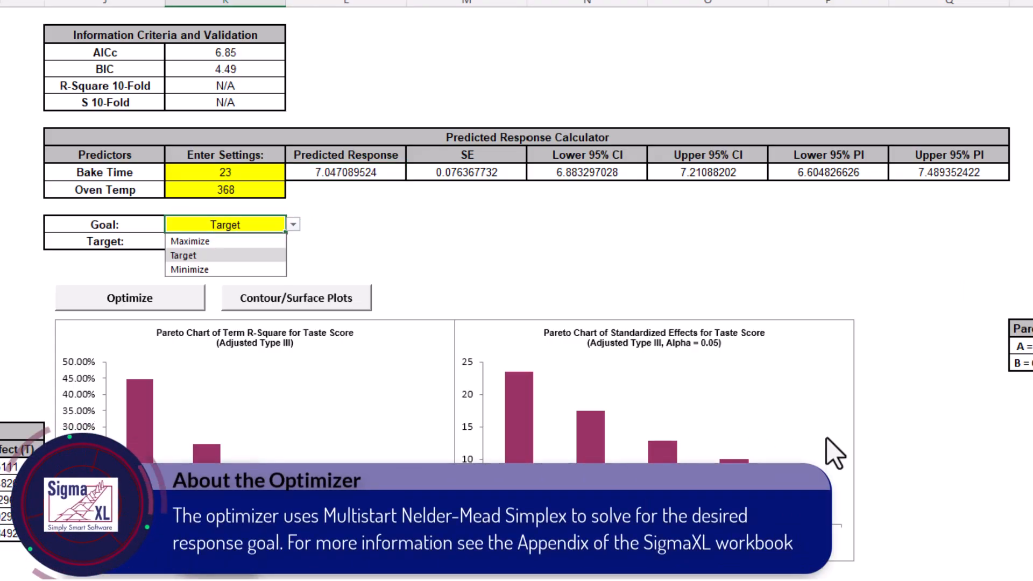
pyautogui.press('Up')
pyautogui.press('Return')
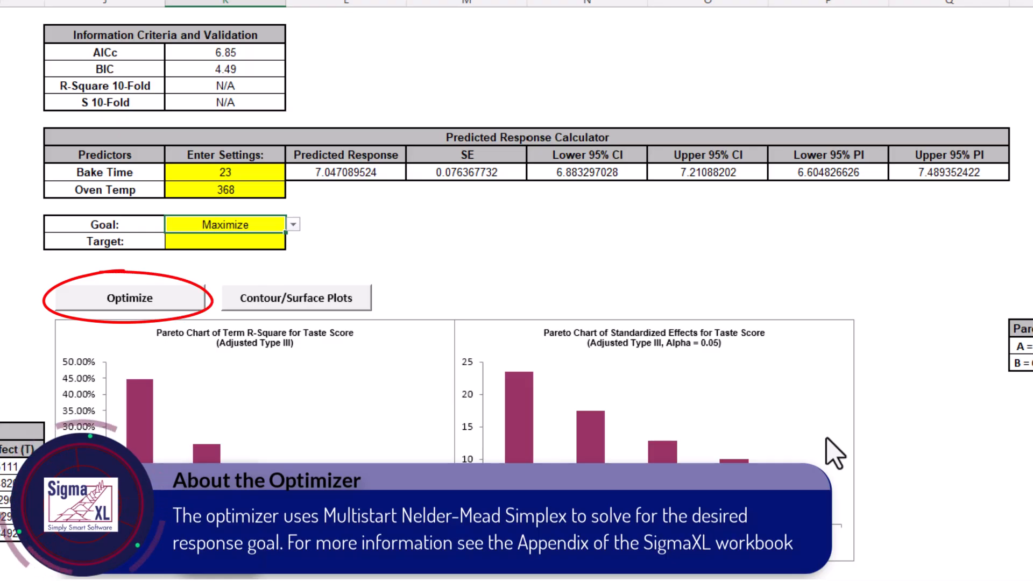
pyautogui.click(130, 298)
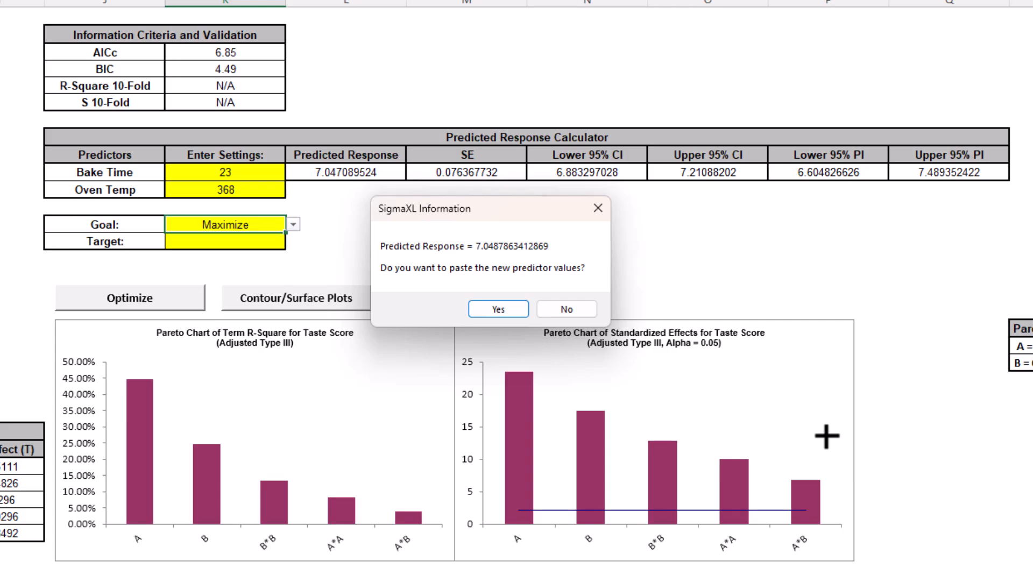
pyautogui.press('Return')
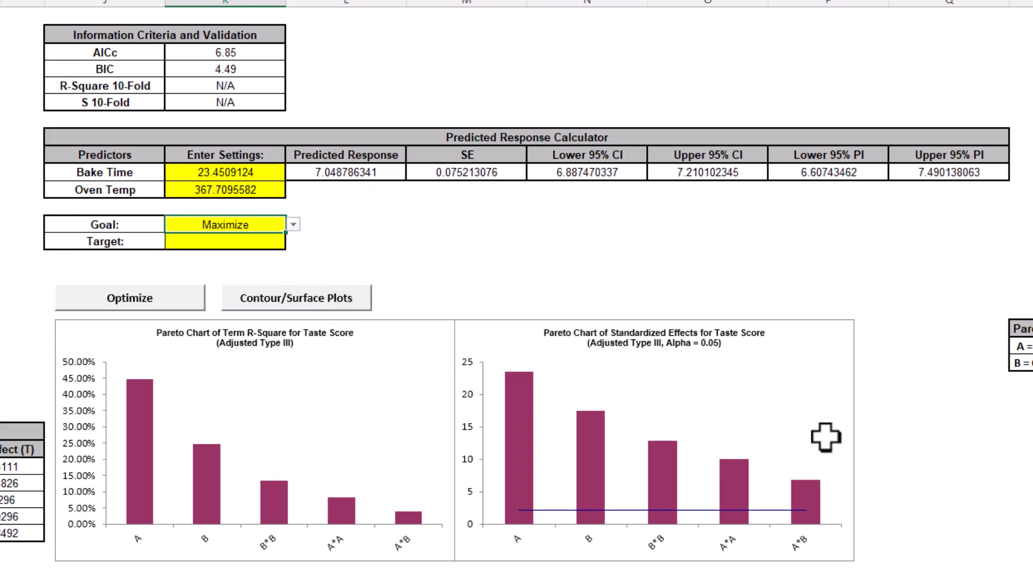